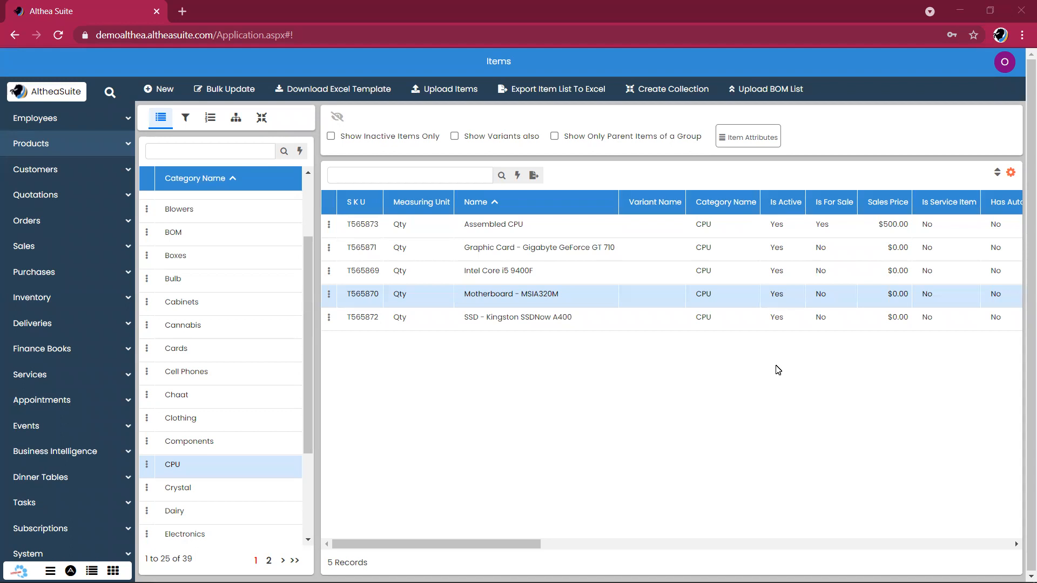
# Browse the CPU-category items Assembled CPU, Graphic Card and Intel Core i5 9400F.
pyautogui.click(103, 145)
pyautogui.click(524, 229)
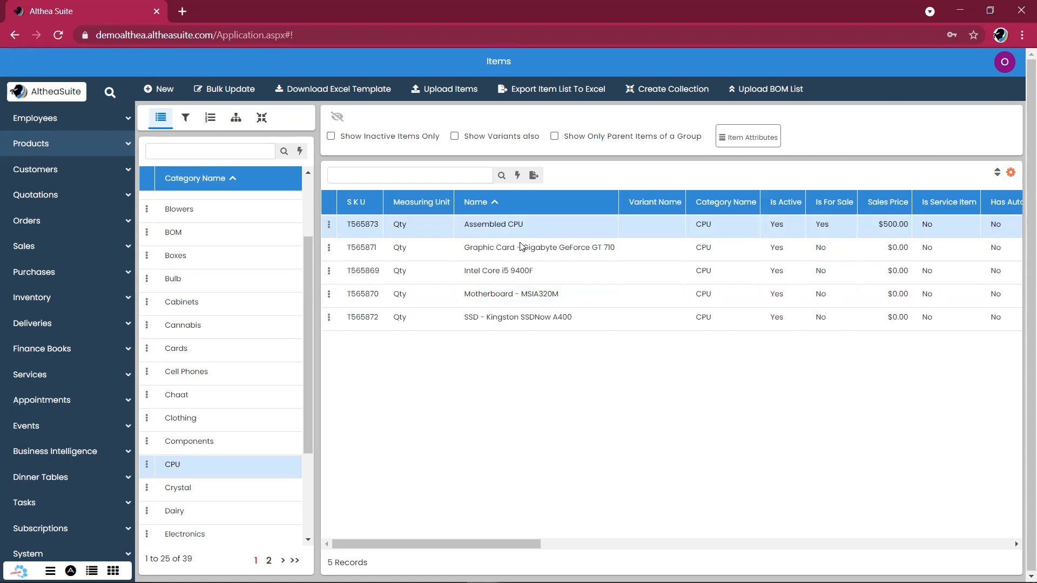
pyautogui.click(521, 247)
pyautogui.click(512, 271)
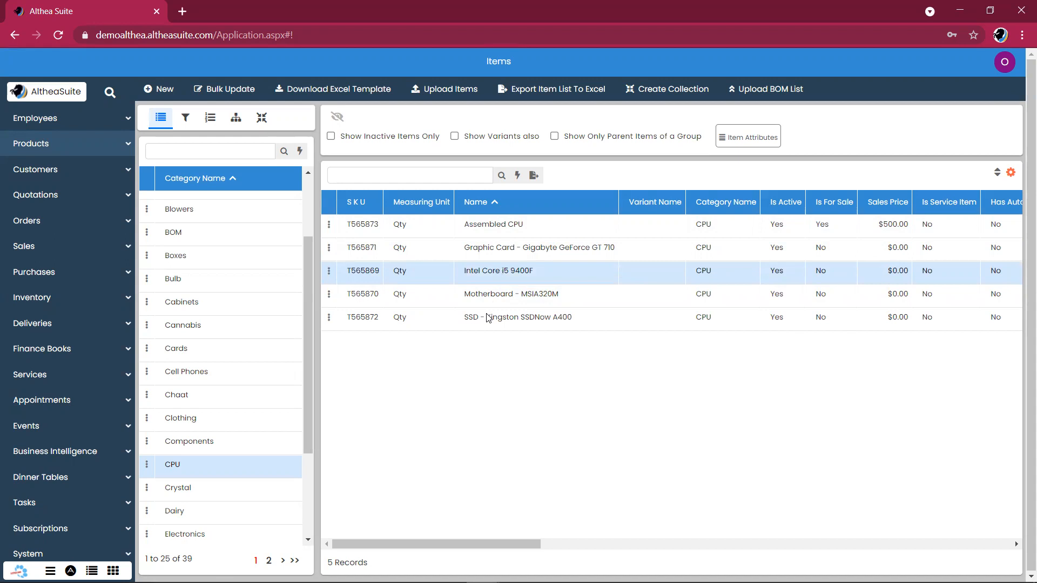
# Open the row actions menu for Assembled CPU, priced at $500.00.
pyautogui.click(331, 226)
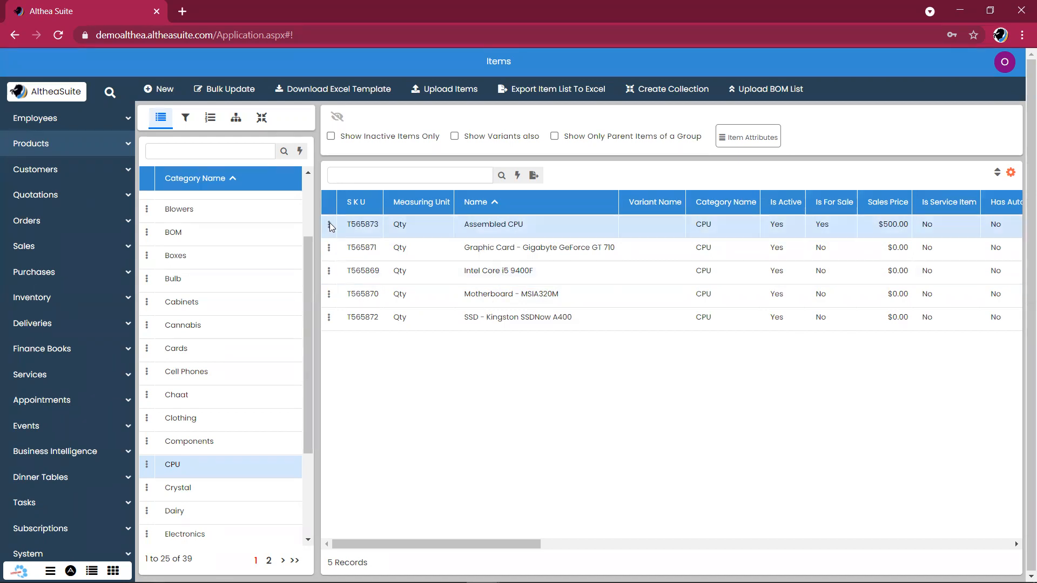
pyautogui.click(330, 224)
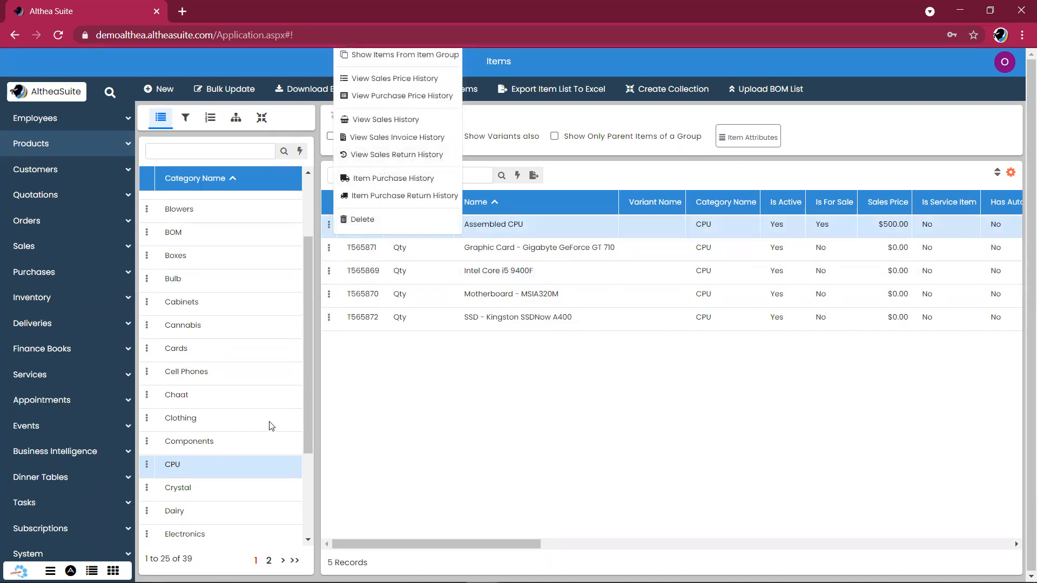
pyautogui.click(222, 466)
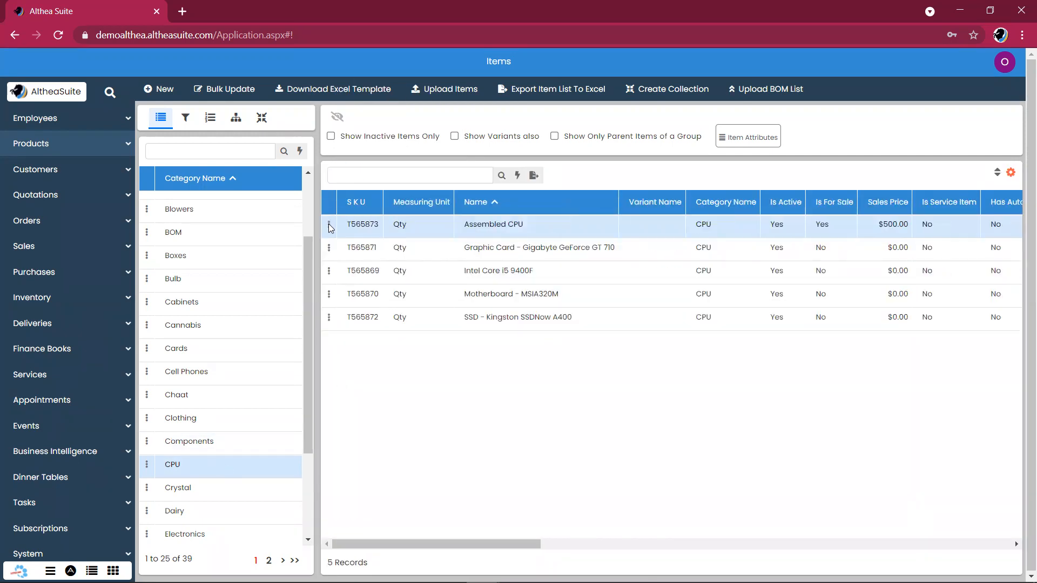
pyautogui.click(329, 226)
# Review Assembled CPU's bill of materials, four components at quantity 1 each, then close it.
pyautogui.click(376, 232)
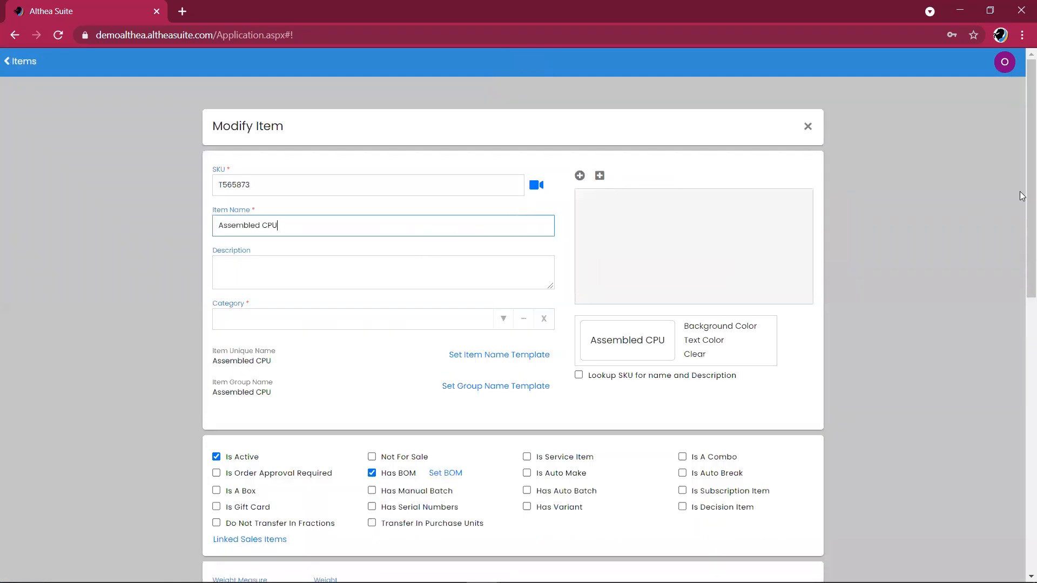
pyautogui.scroll(-3, 1023, 237)
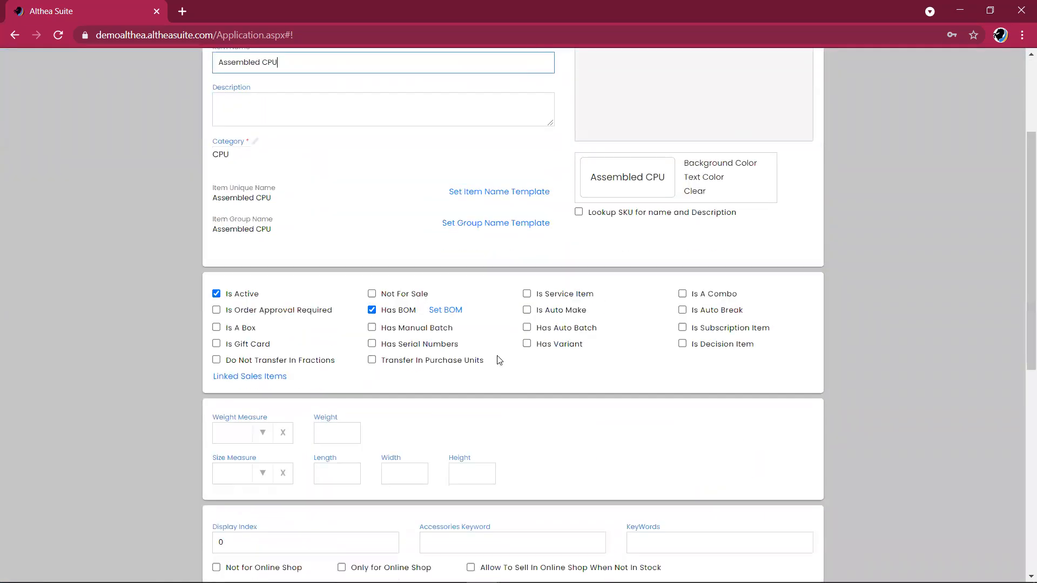
pyautogui.click(445, 309)
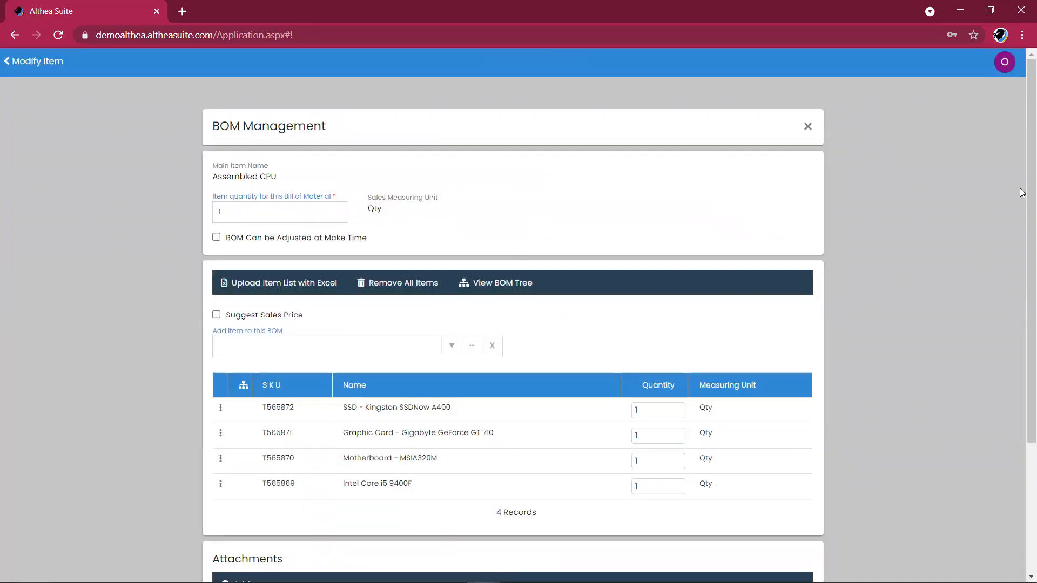
pyautogui.scroll(-2, 1021, 305)
pyautogui.scroll(2, 1022, 306)
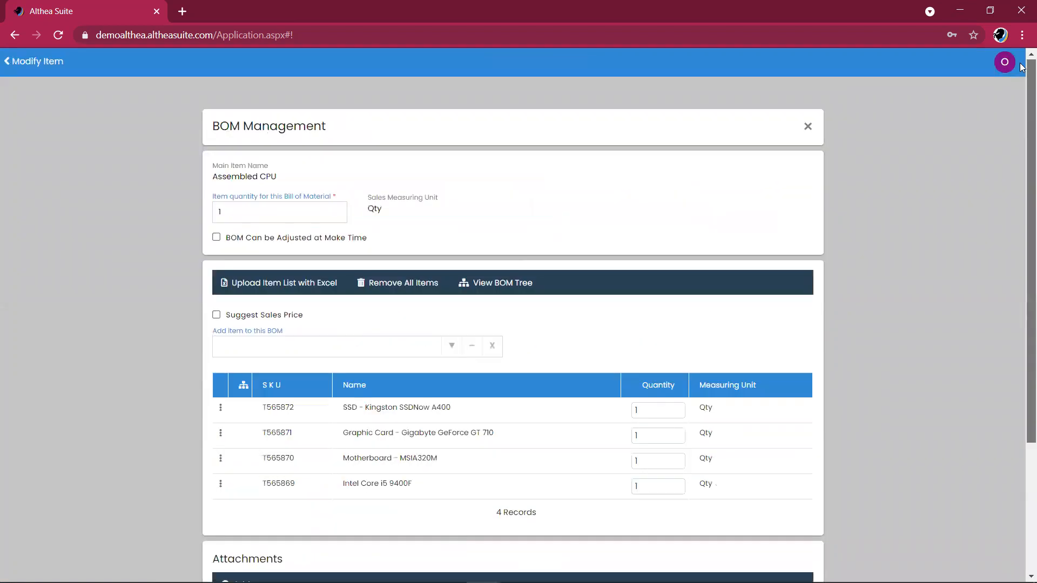
pyautogui.click(807, 128)
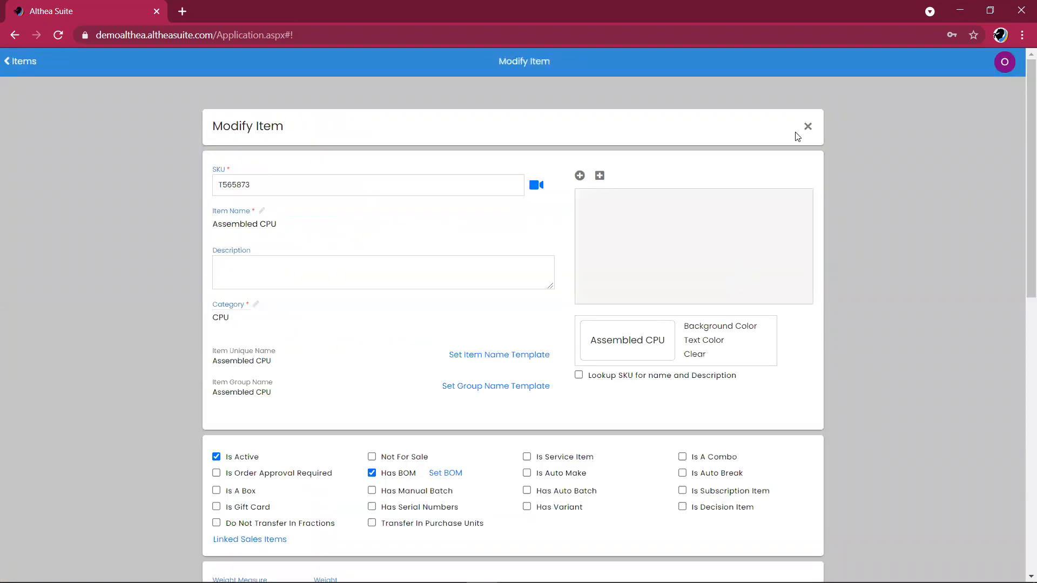
pyautogui.click(808, 127)
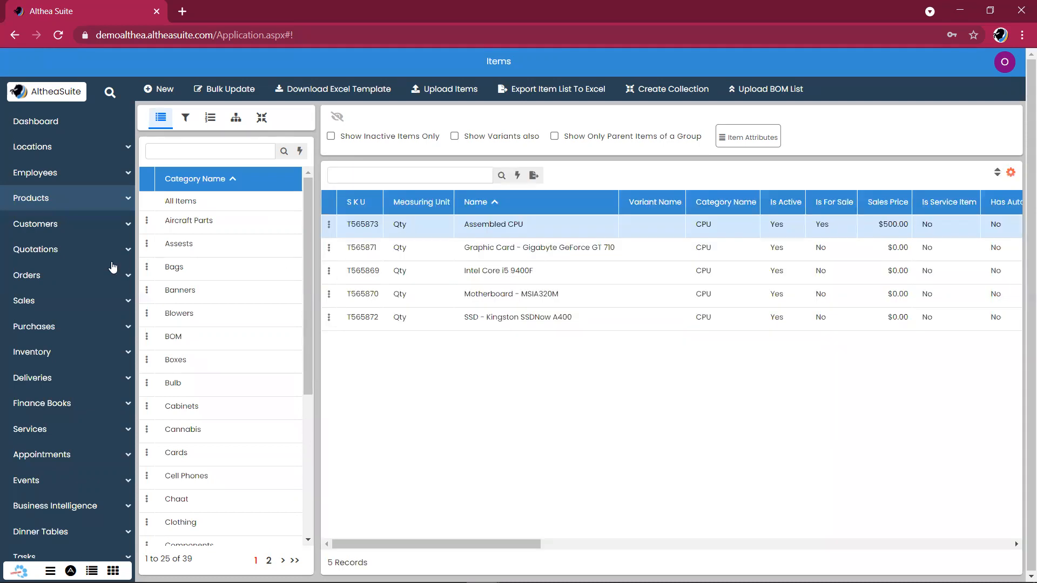
# Filter California Warehouse stock to CPU: 100 of each component, 0 Assembled CPU.
pyautogui.scroll(-1, 113, 267)
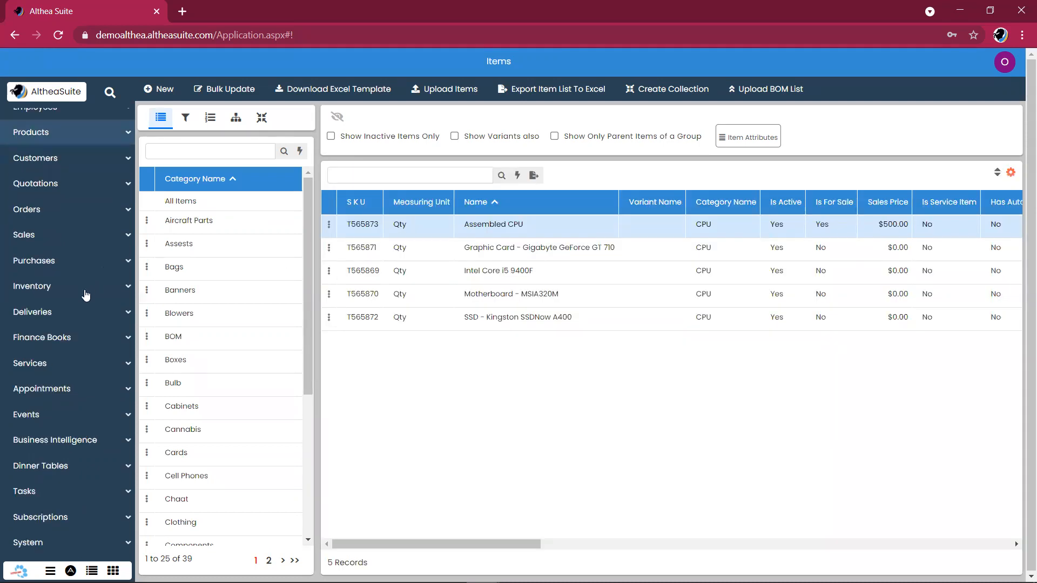
pyautogui.click(70, 321)
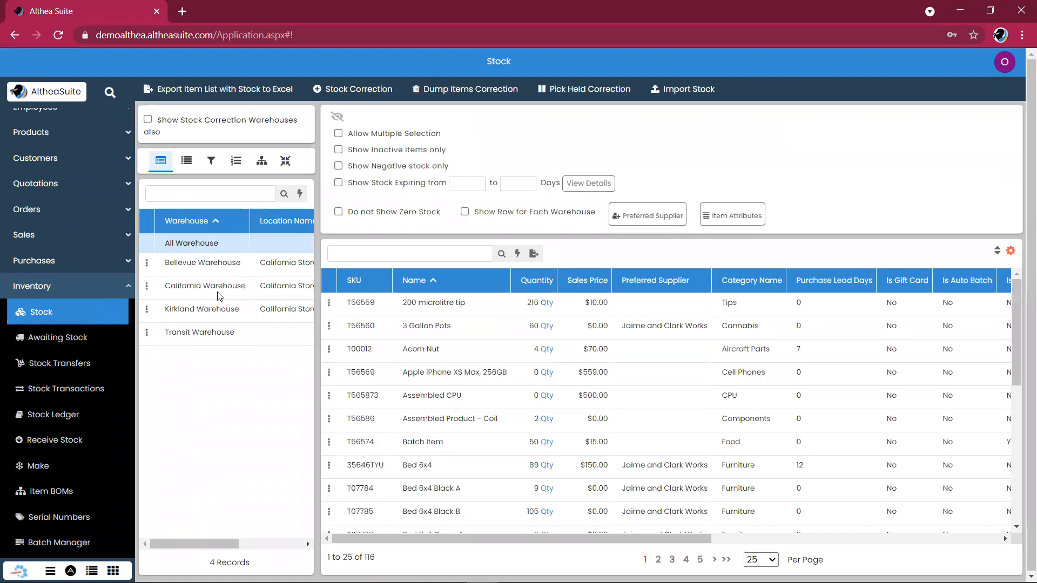
pyautogui.click(217, 292)
pyautogui.click(211, 161)
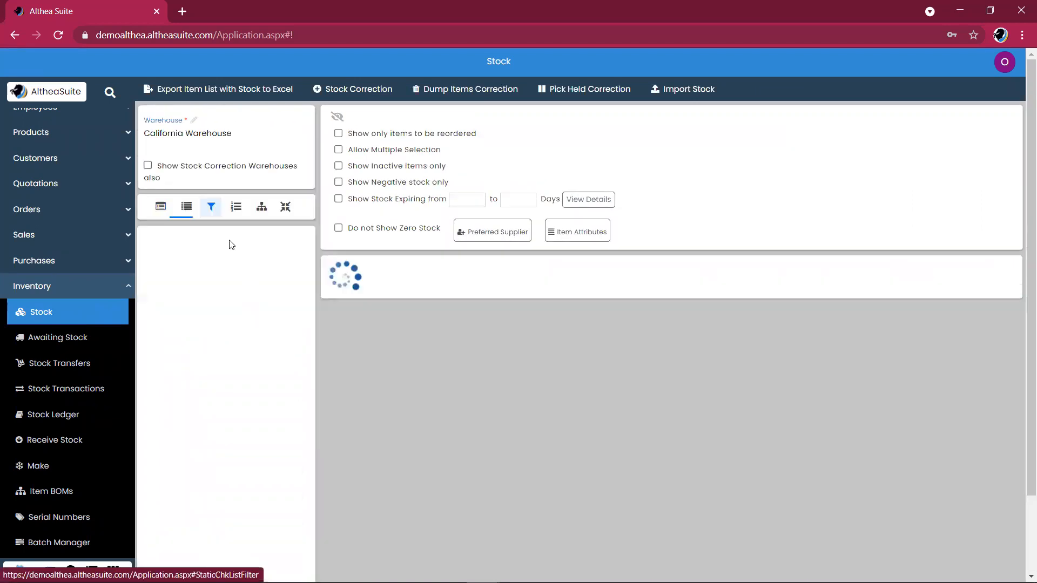
pyautogui.moveTo(309, 269); pyautogui.dragTo(305, 347)
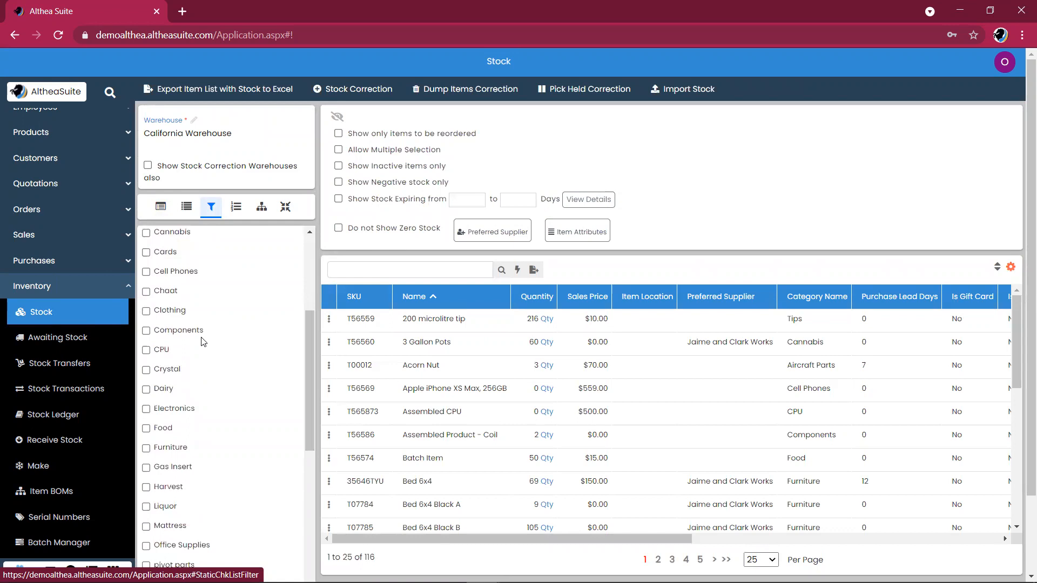
pyautogui.click(163, 352)
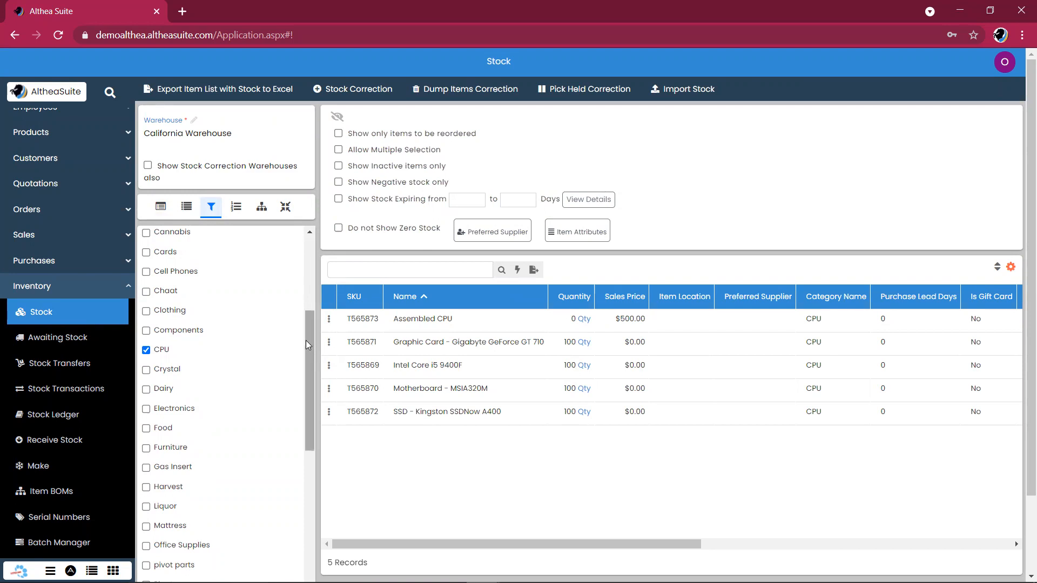
pyautogui.moveTo(306, 341); pyautogui.dragTo(310, 246)
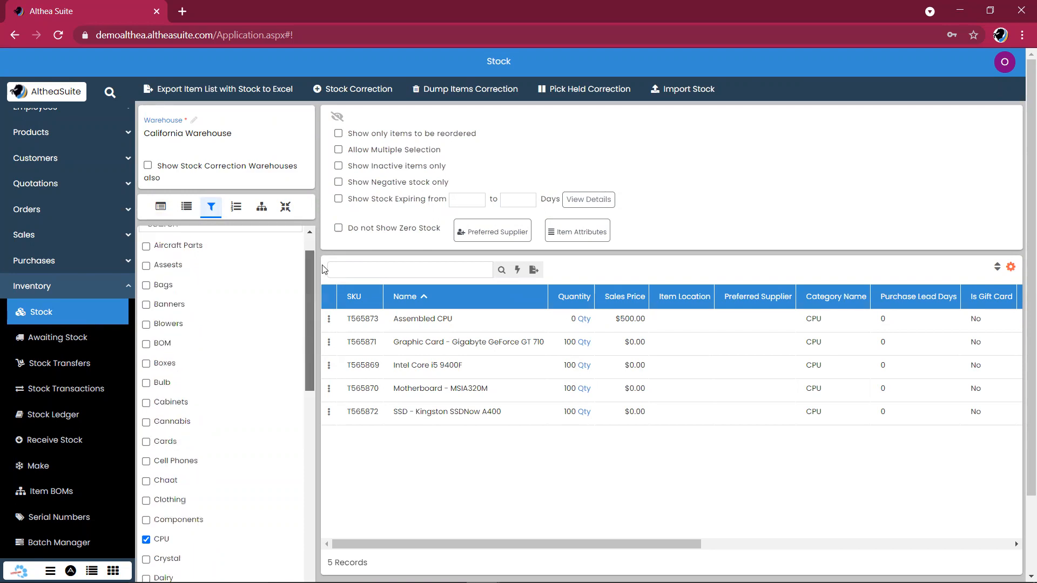
# Collapse Inventory and open the Orders list.
pyautogui.click(105, 287)
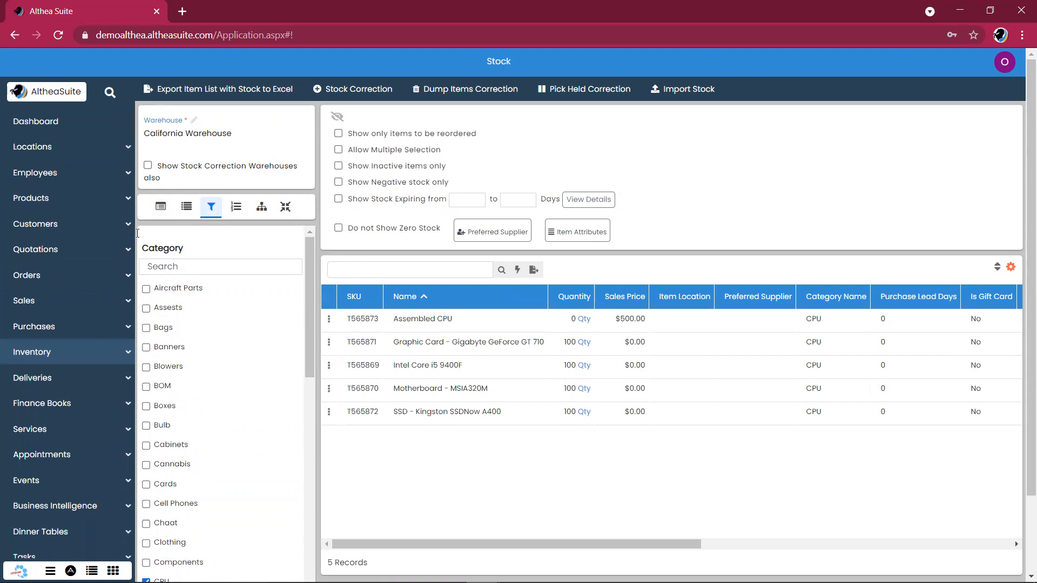
pyautogui.click(102, 276)
pyautogui.click(81, 313)
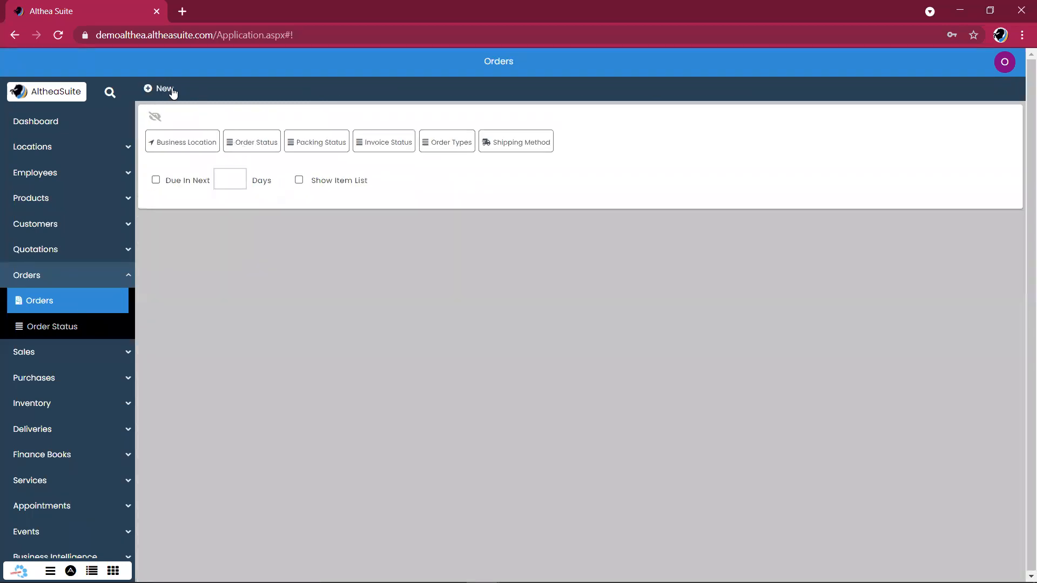
# Start a new order with its status kept as New.
pyautogui.click(170, 91)
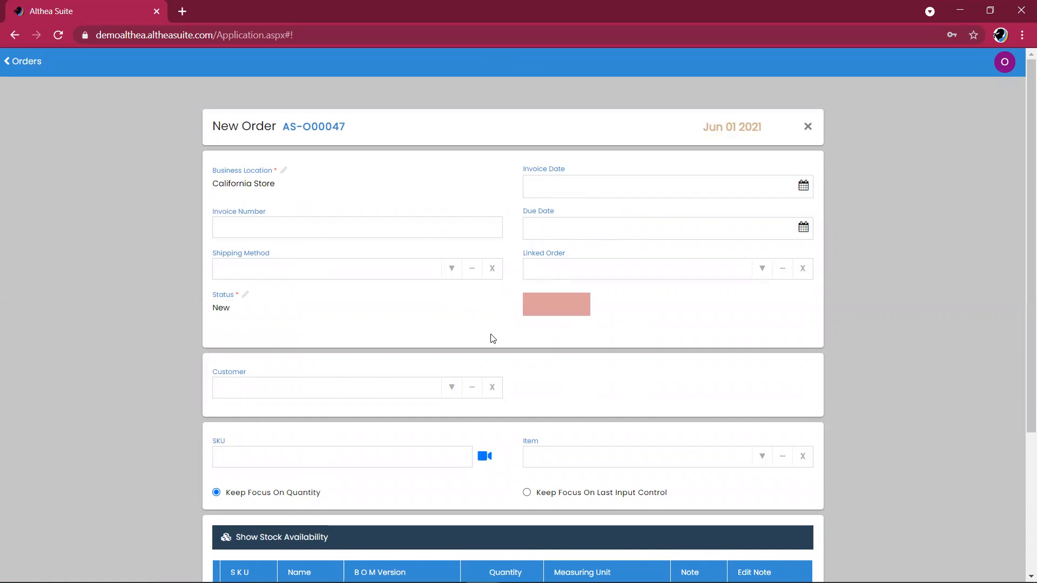
pyautogui.scroll(-2, 389, 213)
pyautogui.click(425, 209)
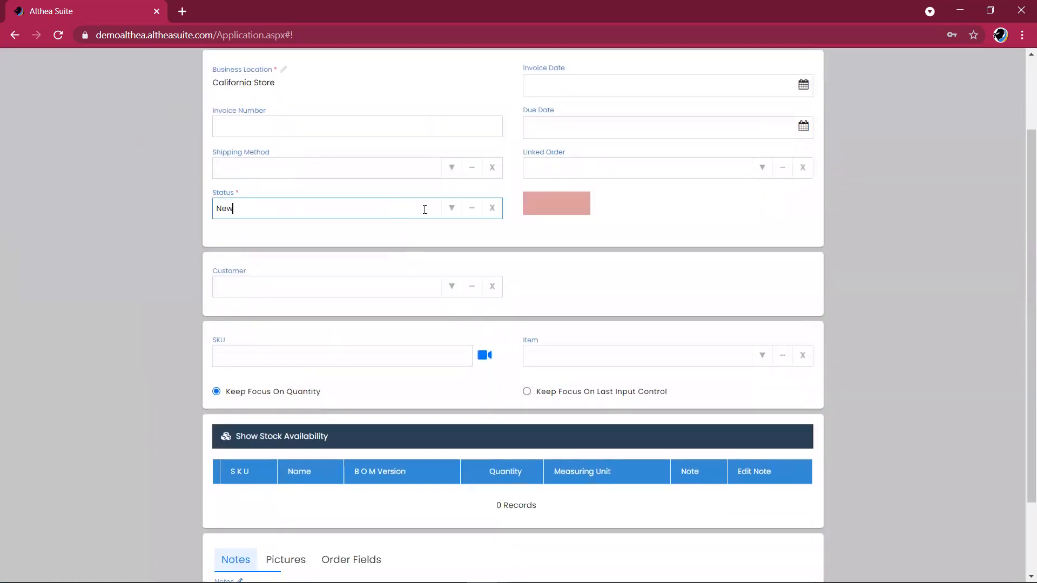
pyautogui.click(451, 209)
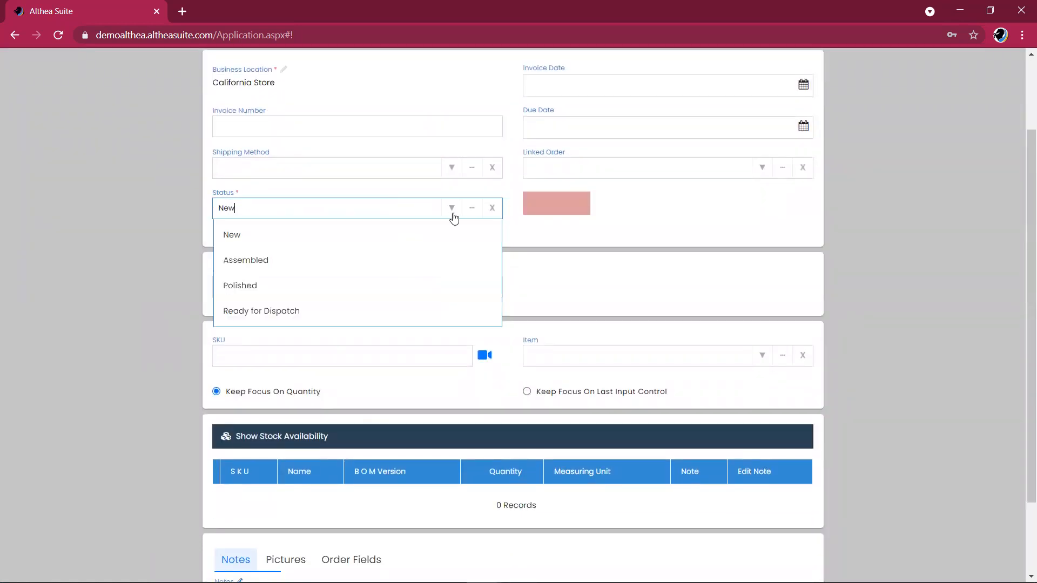
pyautogui.click(598, 245)
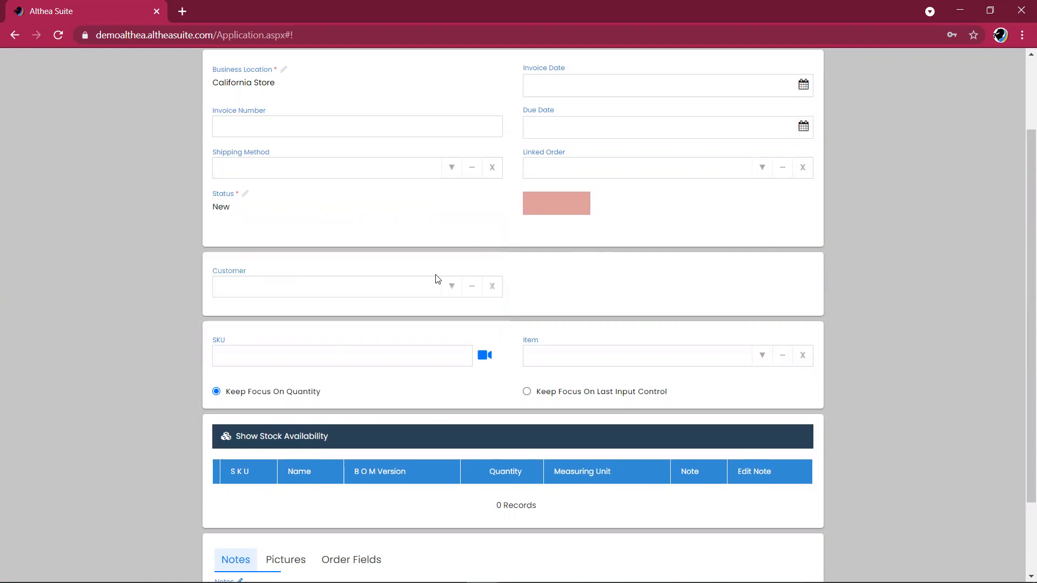
# Choose the order's customer and ship it to the Office address.
pyautogui.click(400, 288)
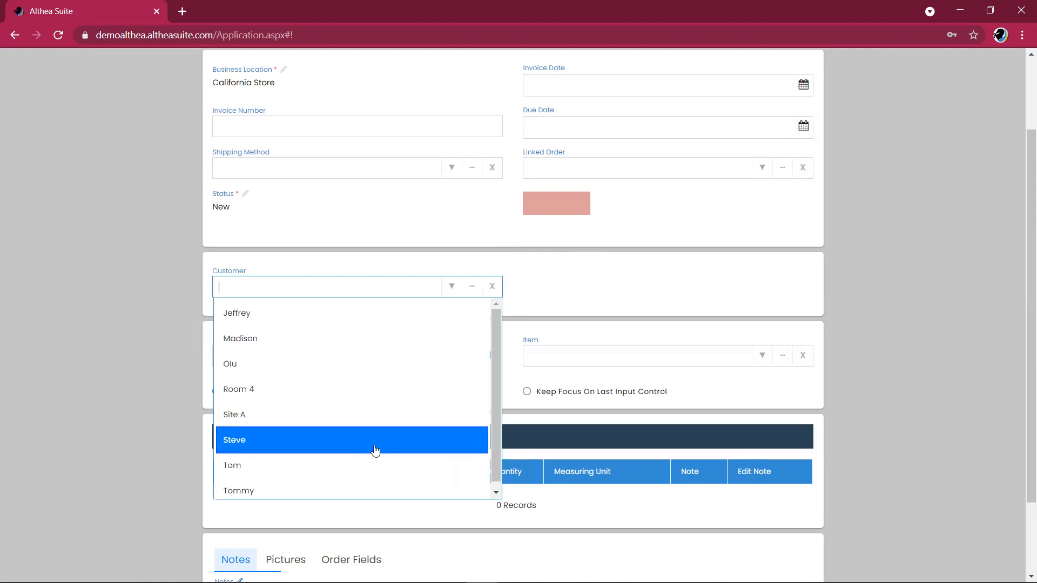
pyautogui.click(376, 451)
pyautogui.scroll(-2, 654, 307)
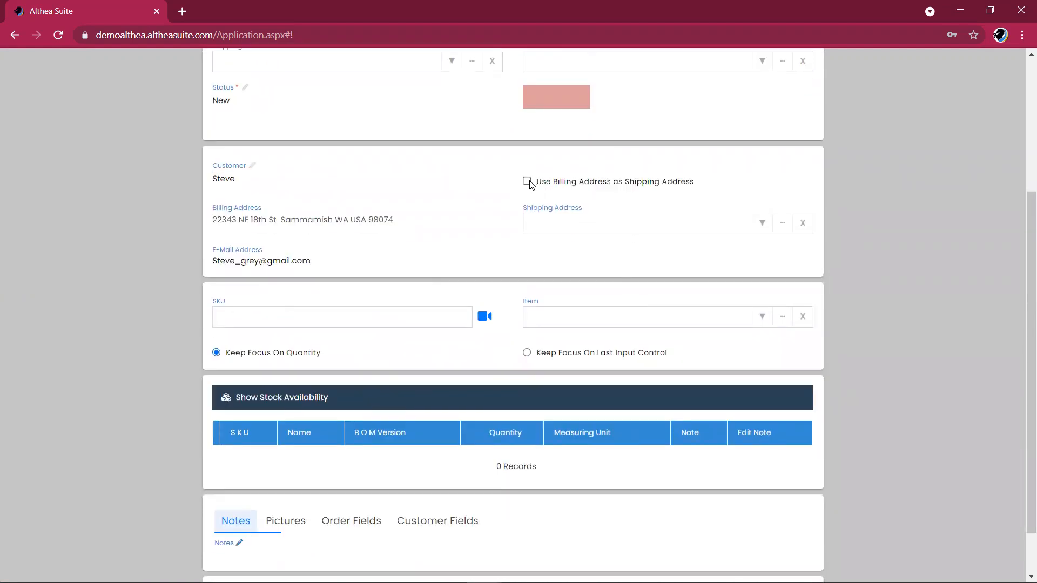
pyautogui.click(763, 223)
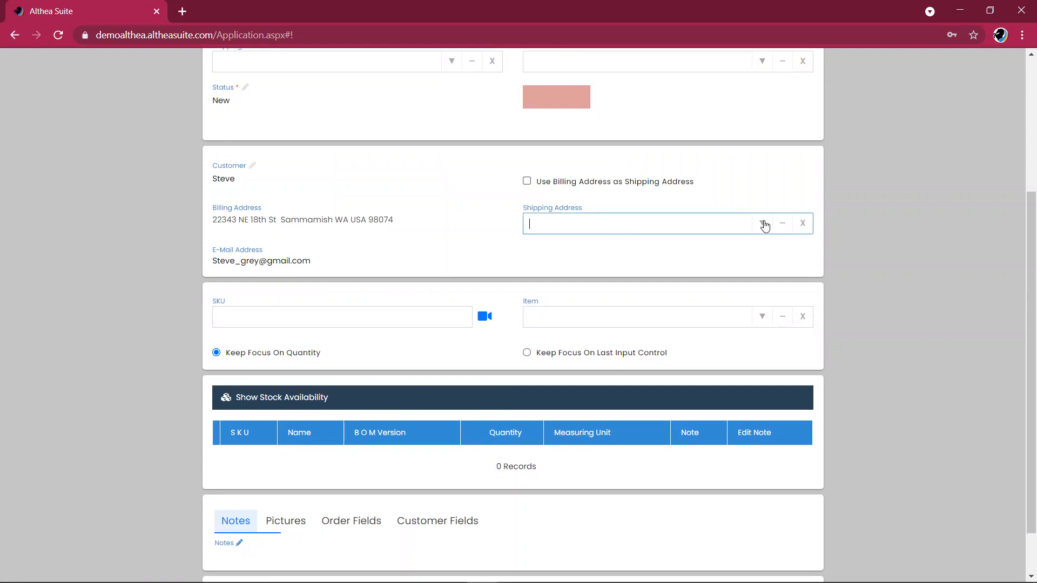
pyautogui.click(746, 252)
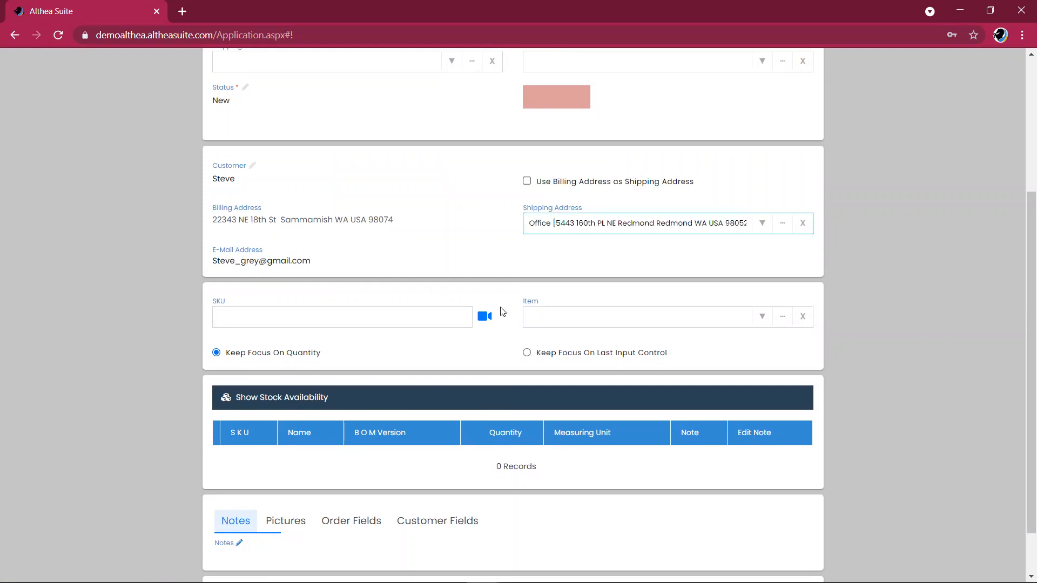
pyautogui.scroll(-1, 501, 313)
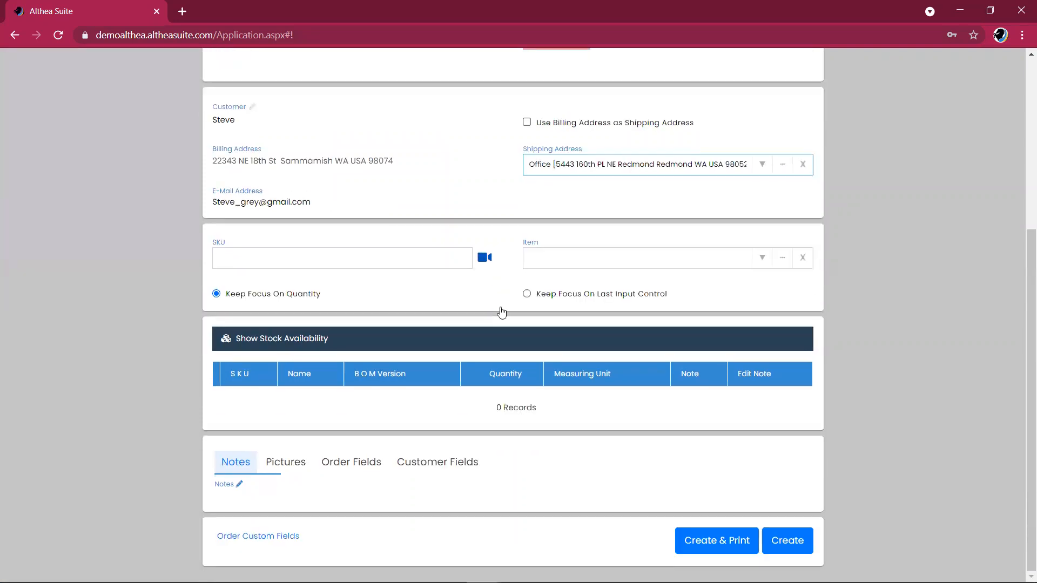
pyautogui.click(396, 262)
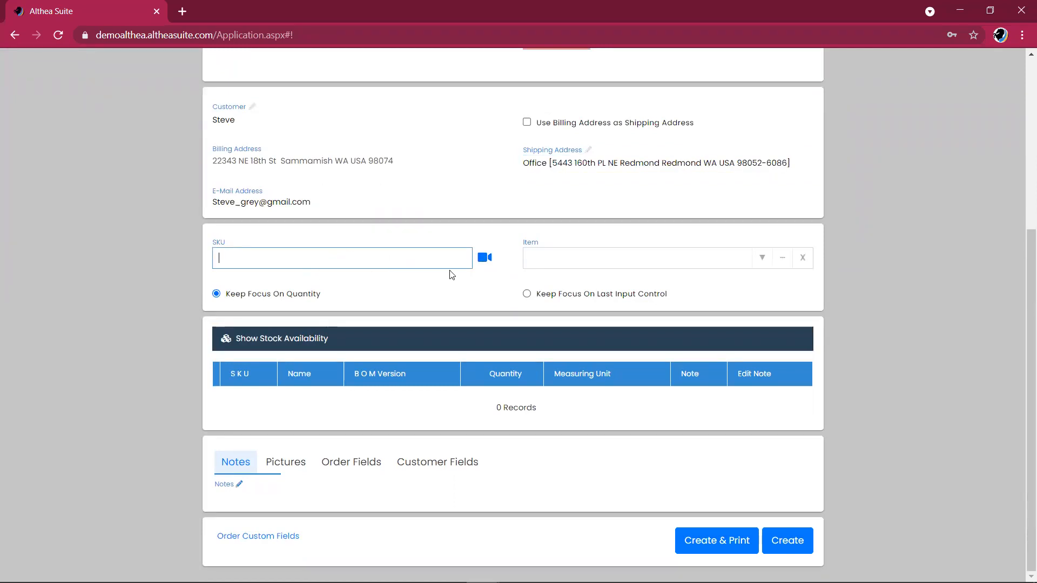
# Add Assembled CPU at quantity 4 and check its stock availability.
pyautogui.click(599, 265)
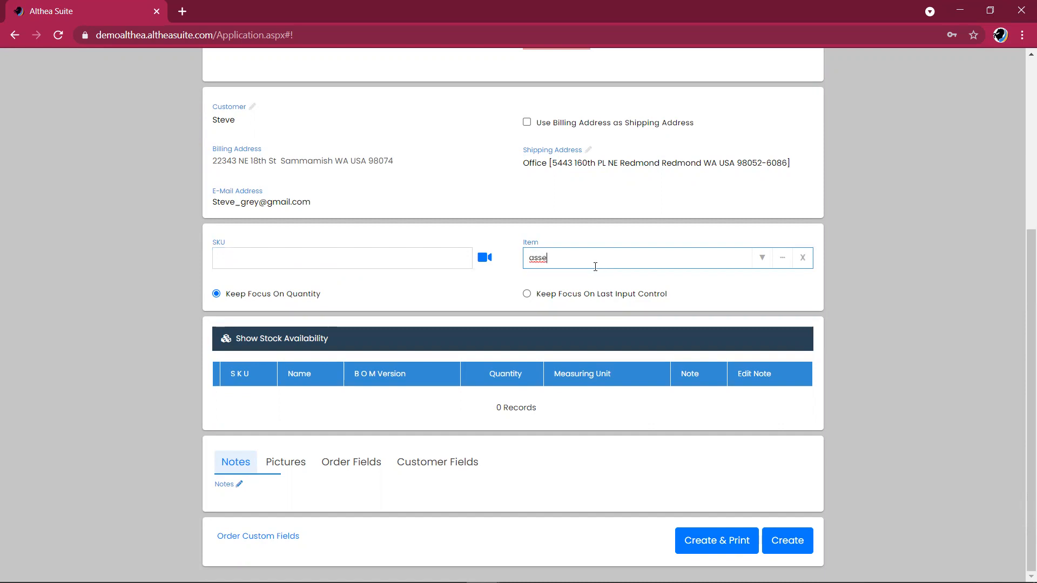
pyautogui.click(588, 283)
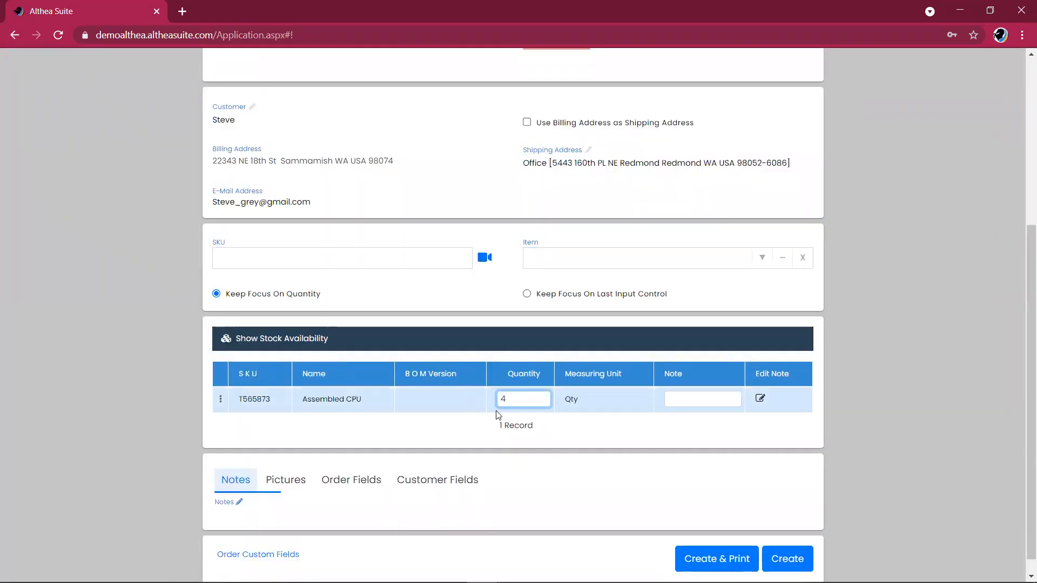
pyautogui.click(641, 438)
pyautogui.scroll(-1, 1022, 391)
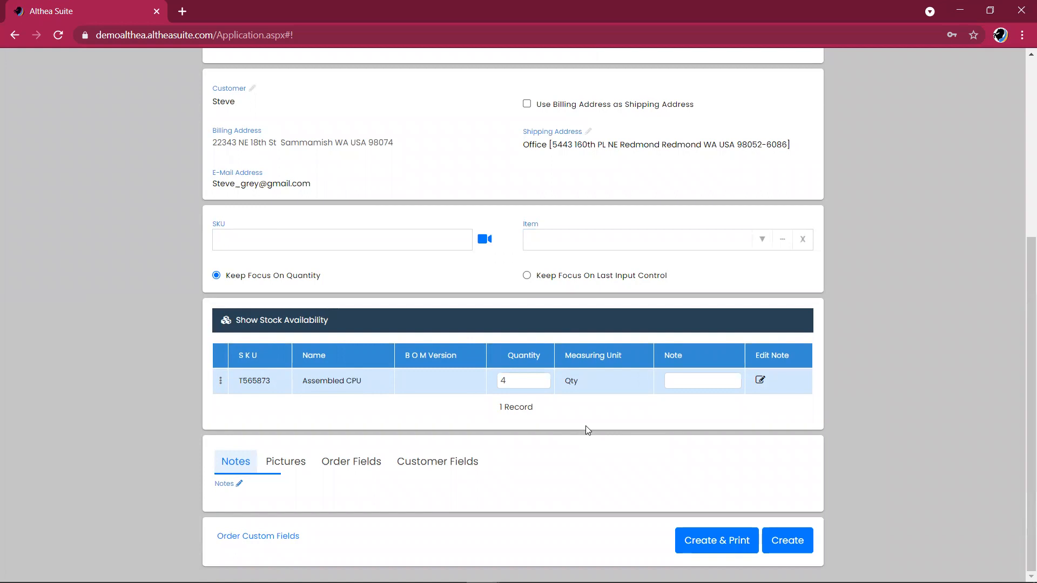
pyautogui.click(284, 324)
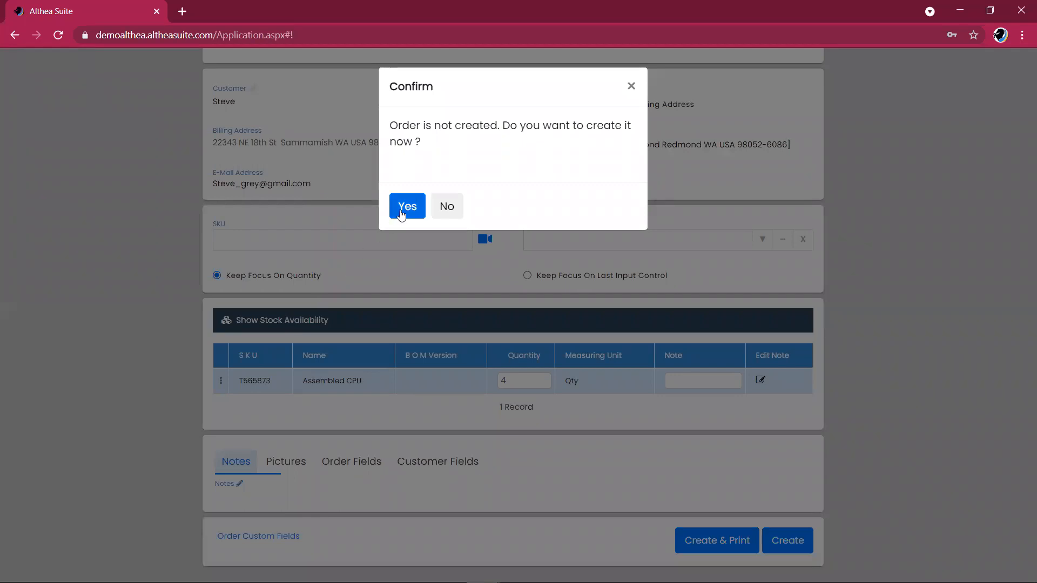
# Create the order and review stock columns for Assembled CPU and its four components.
pyautogui.click(400, 213)
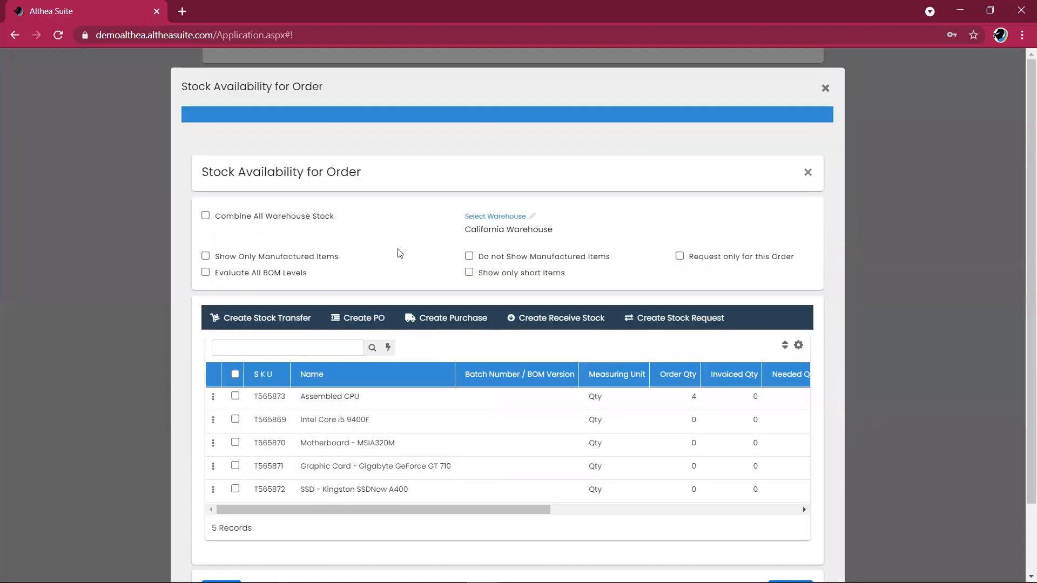
pyautogui.click(577, 226)
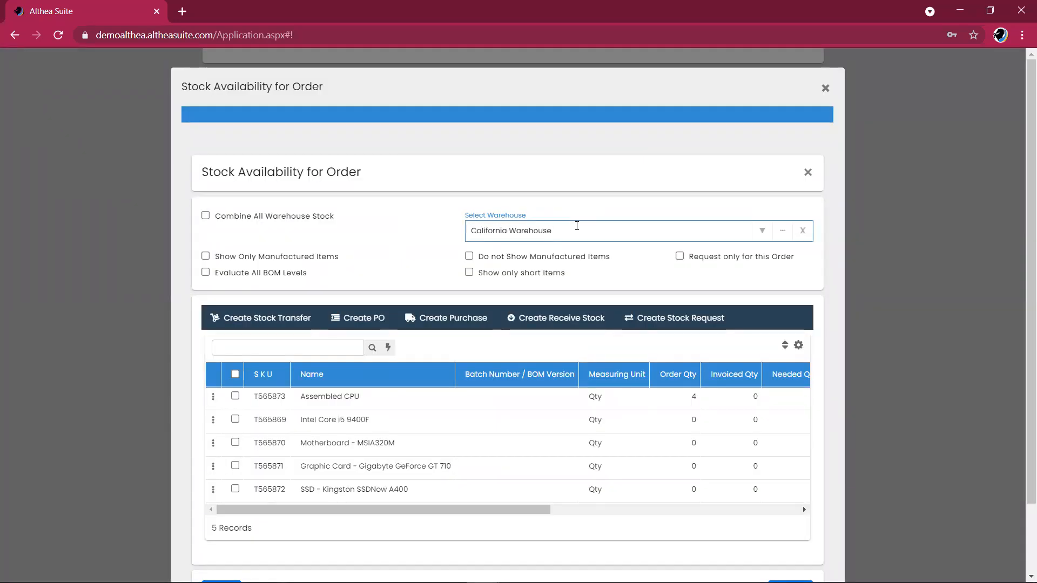
pyautogui.moveTo(509, 510); pyautogui.dragTo(552, 508)
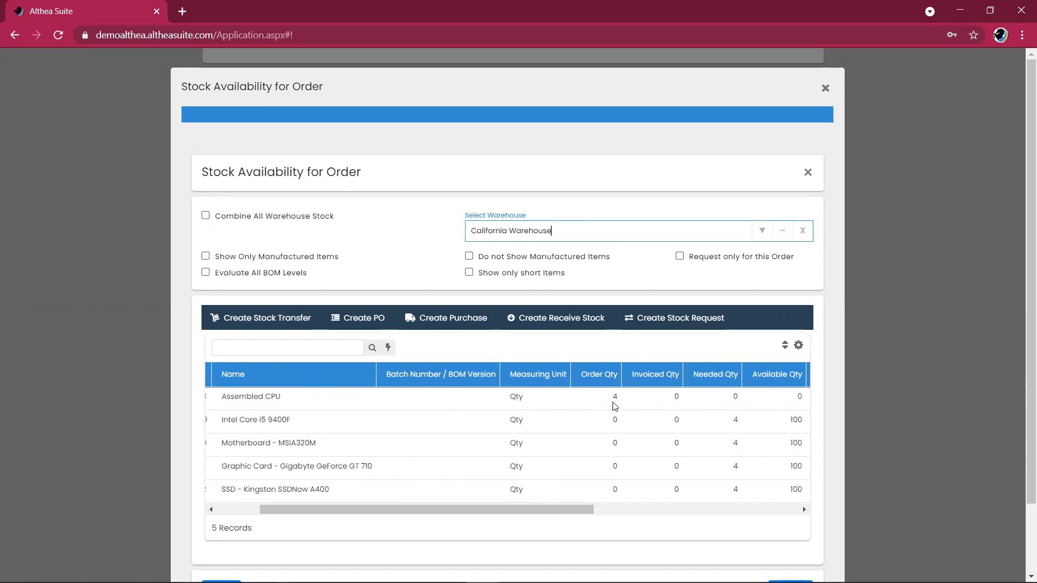
pyautogui.moveTo(491, 506); pyautogui.dragTo(424, 500)
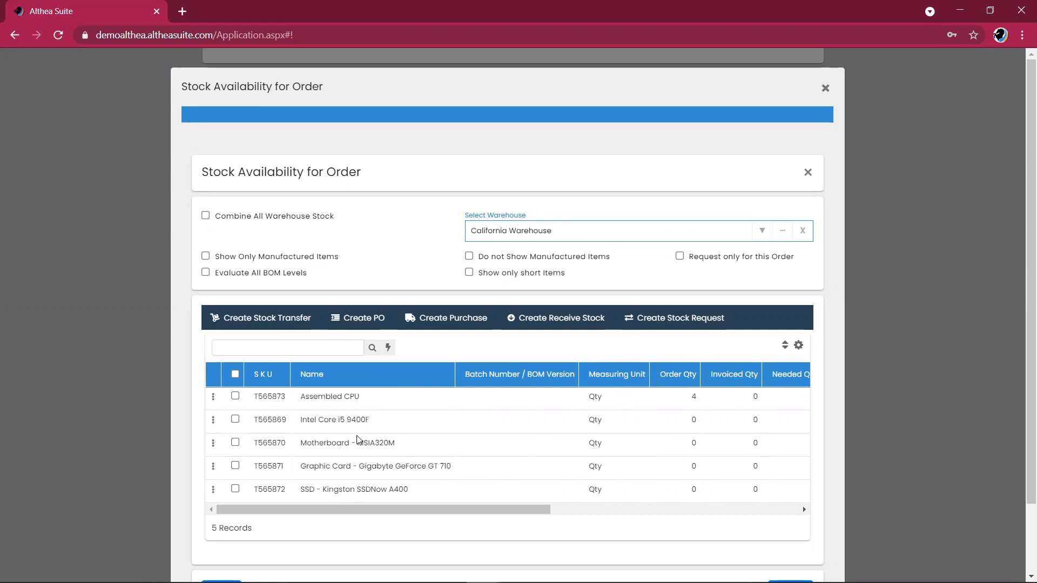
pyautogui.moveTo(420, 514); pyautogui.dragTo(561, 525)
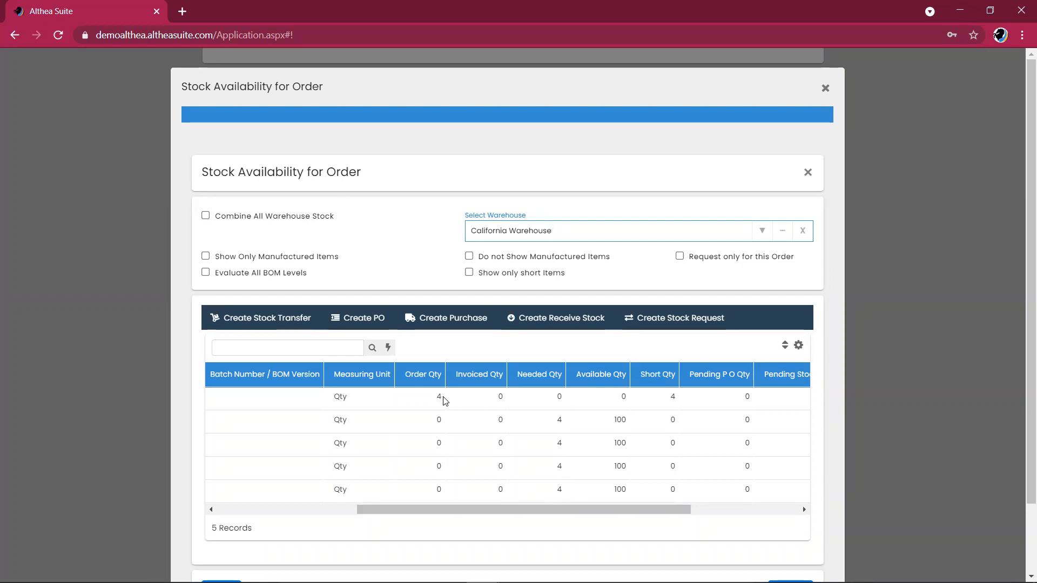
pyautogui.moveTo(583, 510); pyautogui.dragTo(639, 509)
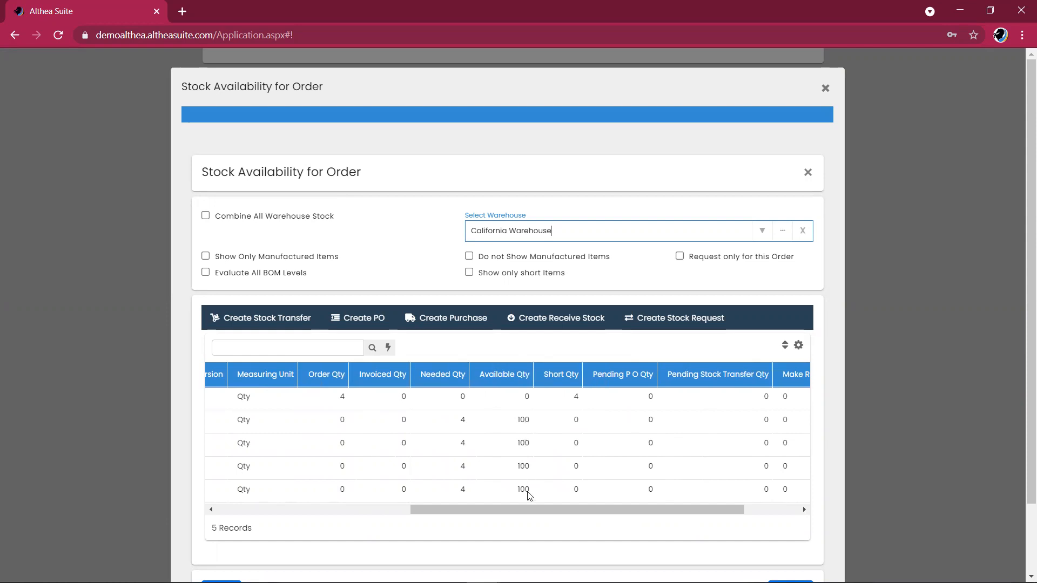
pyautogui.moveTo(520, 517); pyautogui.dragTo(586, 508)
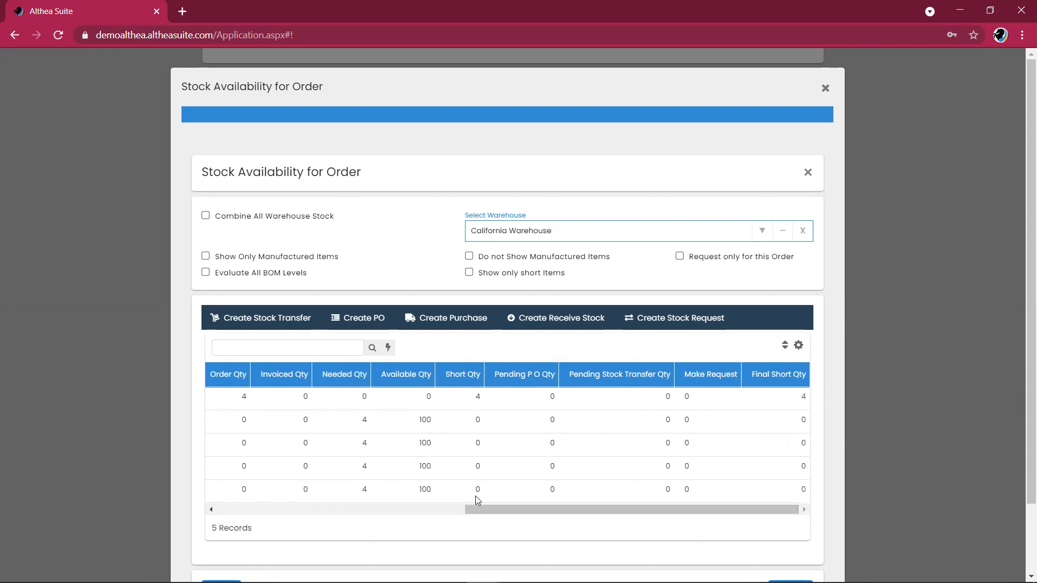
pyautogui.moveTo(494, 510); pyautogui.dragTo(247, 493)
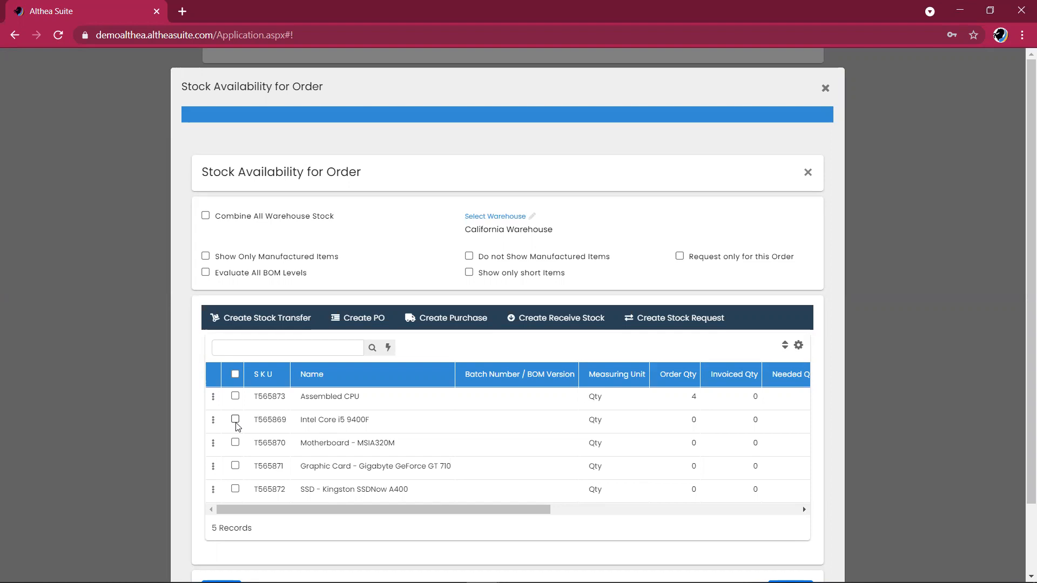
# Switch the stock availability warehouse to Bellevue Warehouse.
pyautogui.click(577, 234)
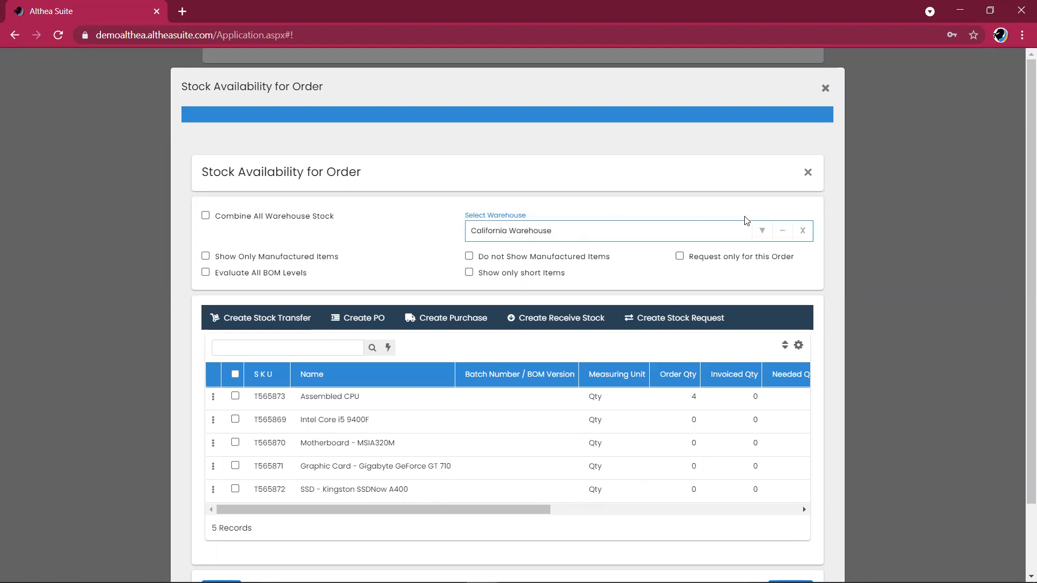
pyautogui.click(761, 233)
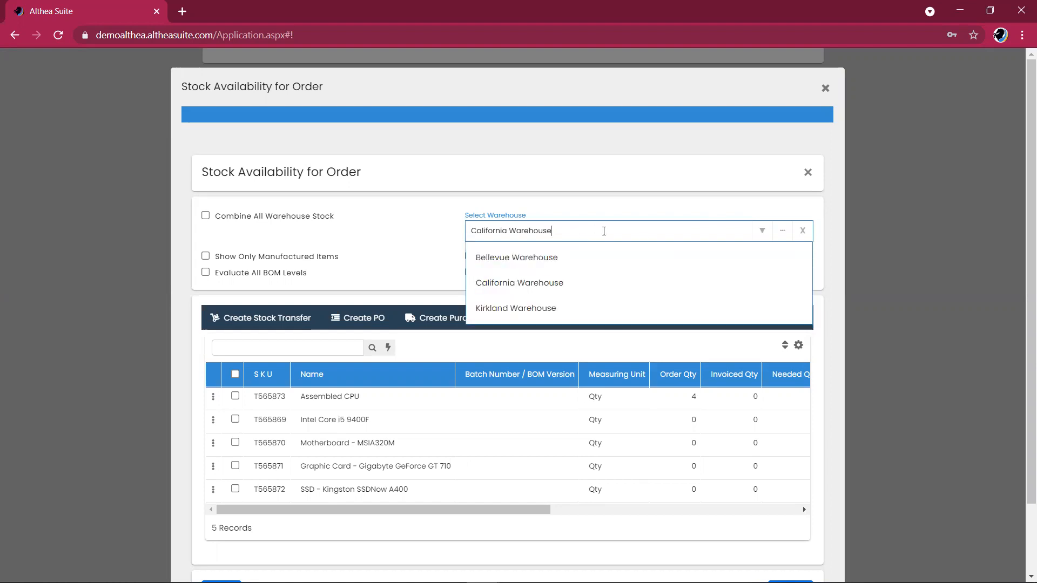
pyautogui.click(543, 261)
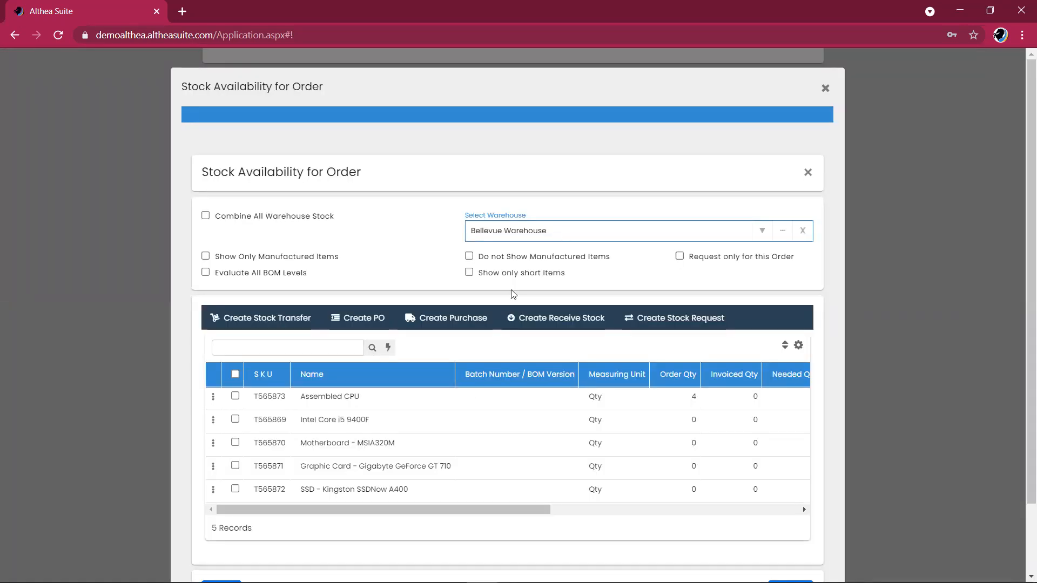
pyautogui.moveTo(438, 507); pyautogui.dragTo(533, 510)
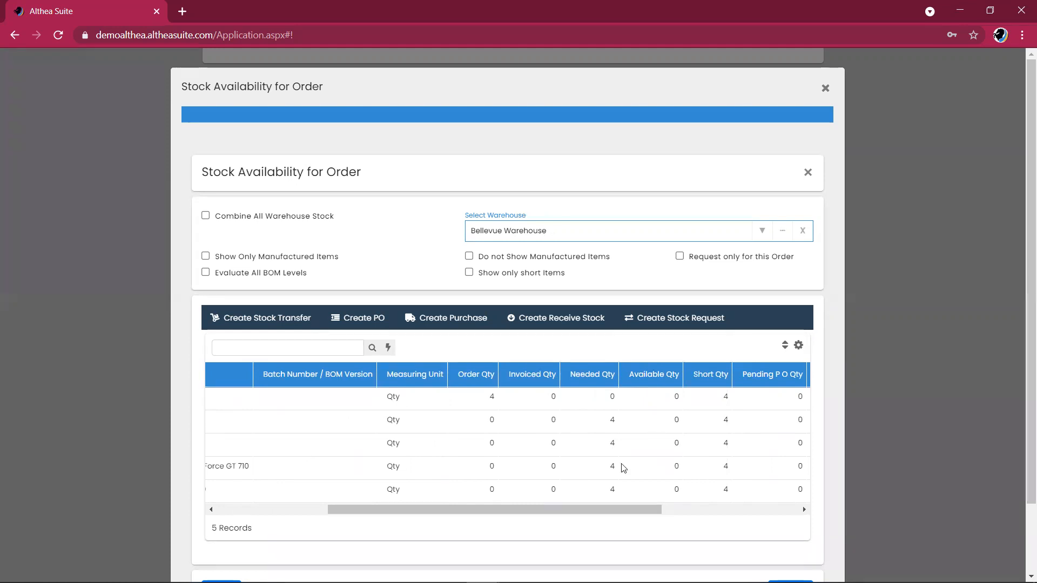
pyautogui.moveTo(575, 512); pyautogui.dragTo(441, 511)
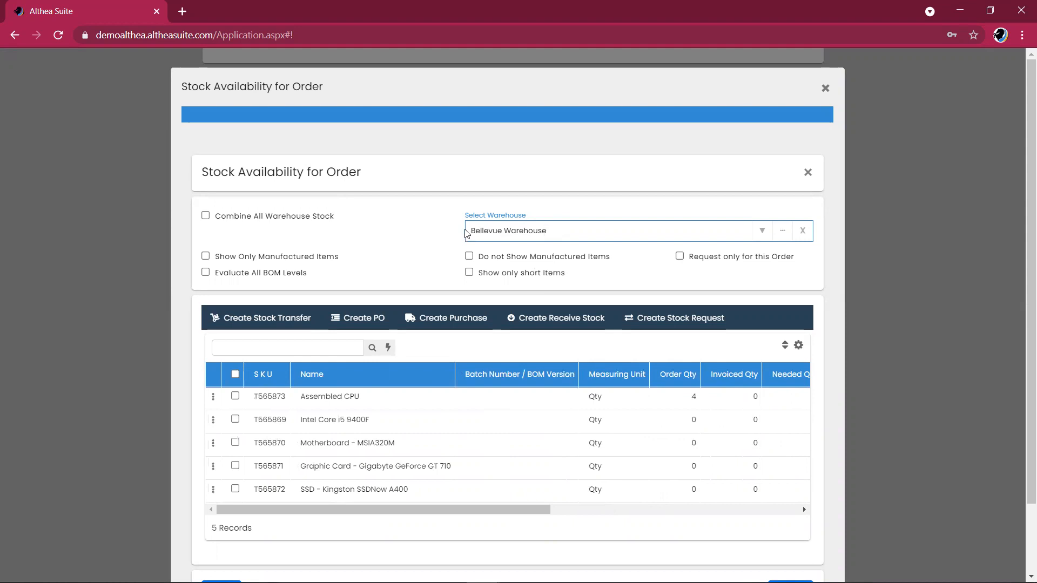
# Request Intel Core i5 9400F, Motherboard MSIA320M, graphic card and Kingston SSD, 4 each.
pyautogui.click(235, 421)
pyautogui.click(235, 443)
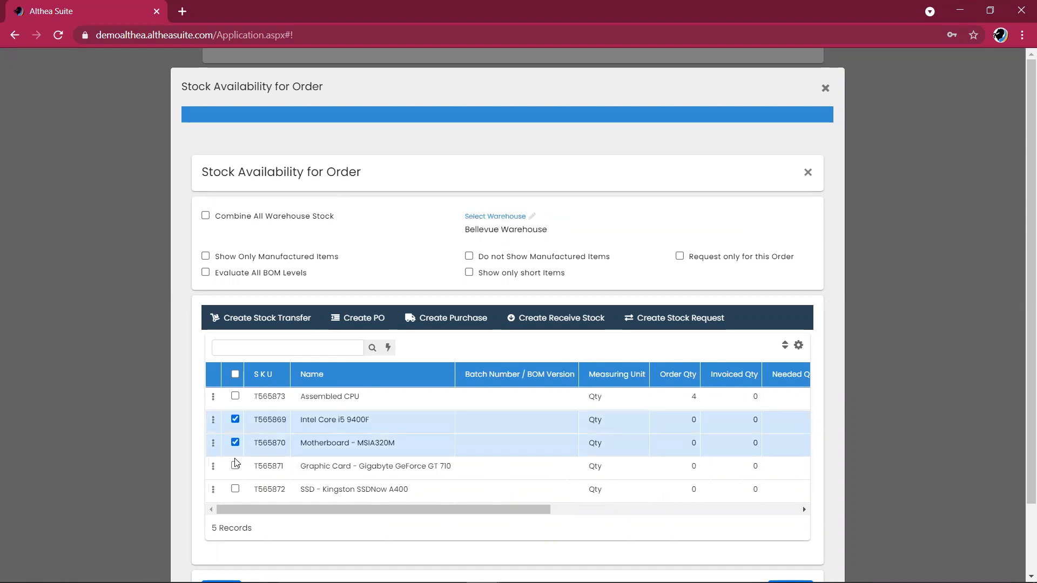
pyautogui.click(235, 467)
pyautogui.click(235, 489)
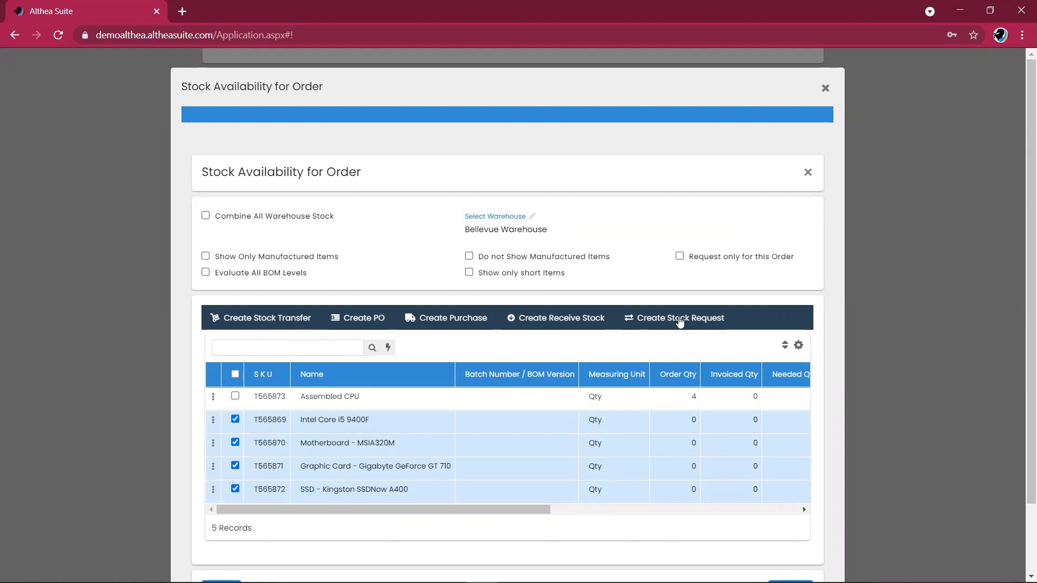
pyautogui.click(680, 320)
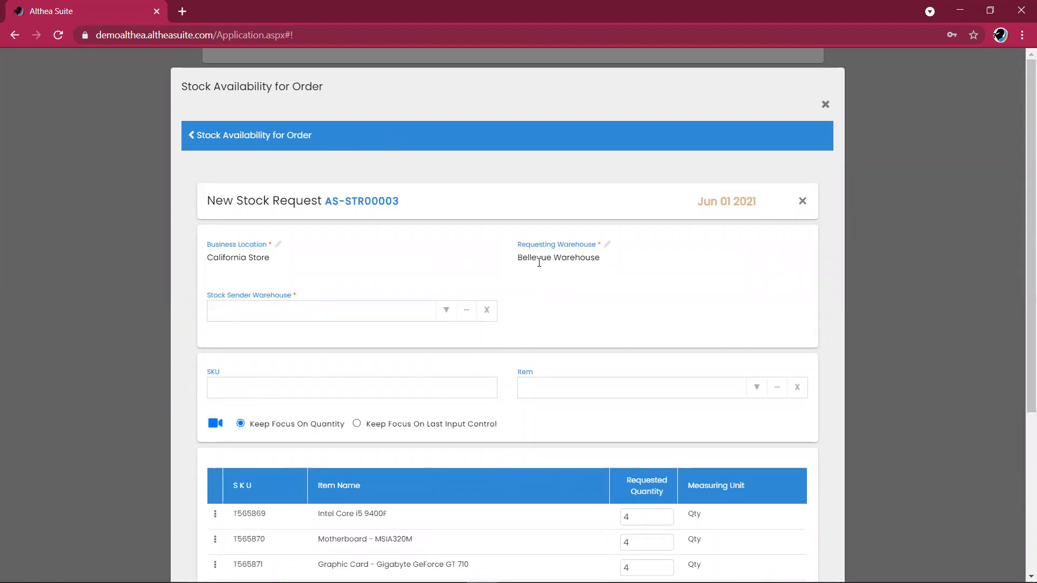
# Set California Warehouse as sender and save stock request AS-STR00003.
pyautogui.click(448, 312)
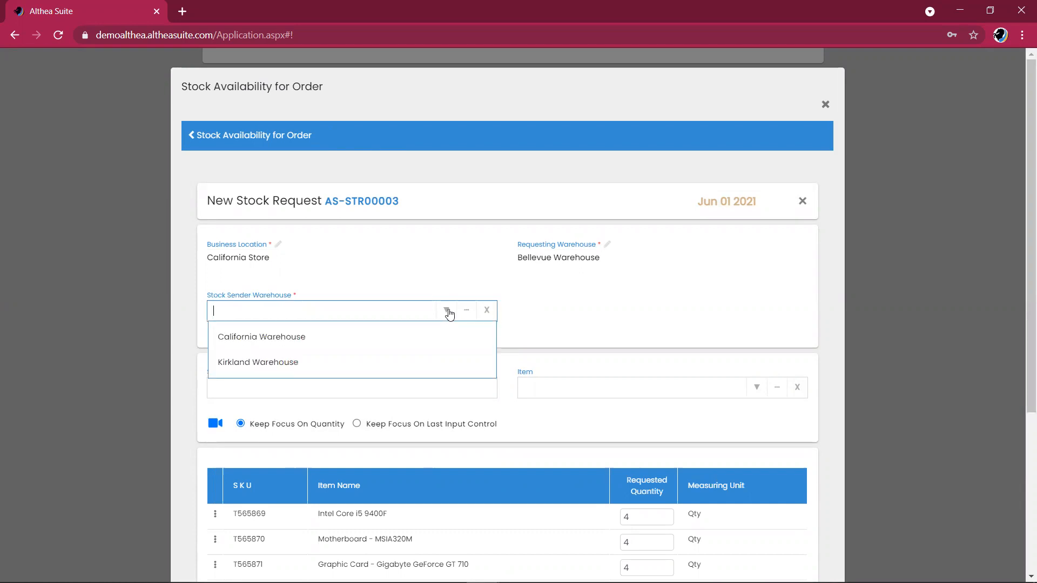
pyautogui.click(429, 350)
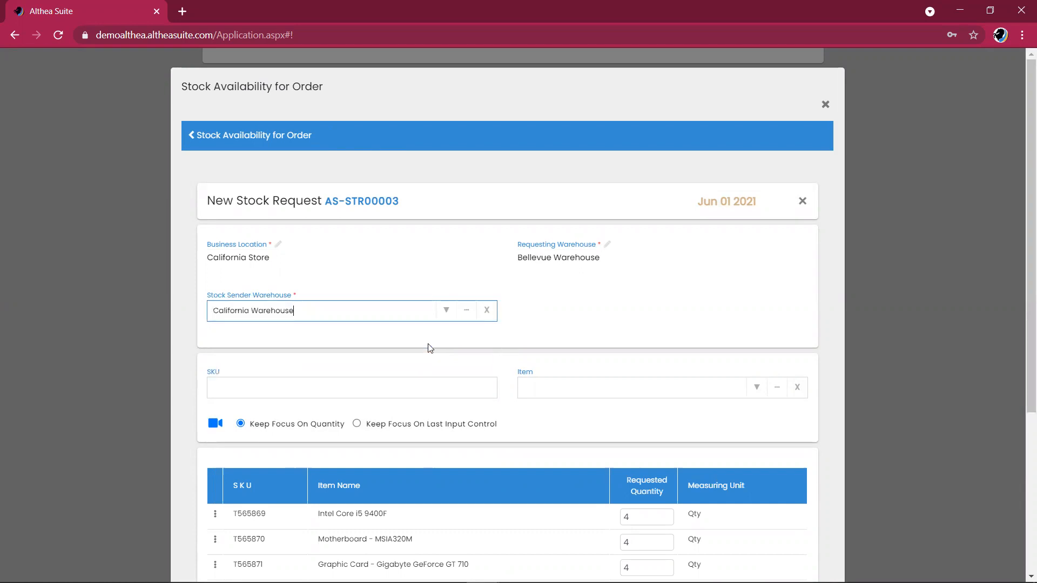
pyautogui.scroll(-1, 645, 334)
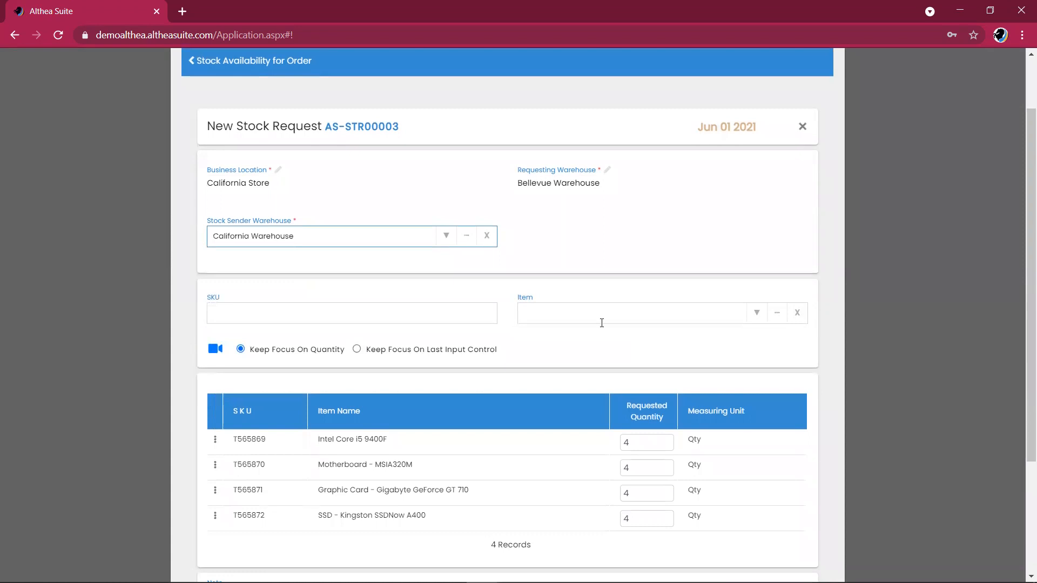
pyautogui.scroll(-1, 614, 255)
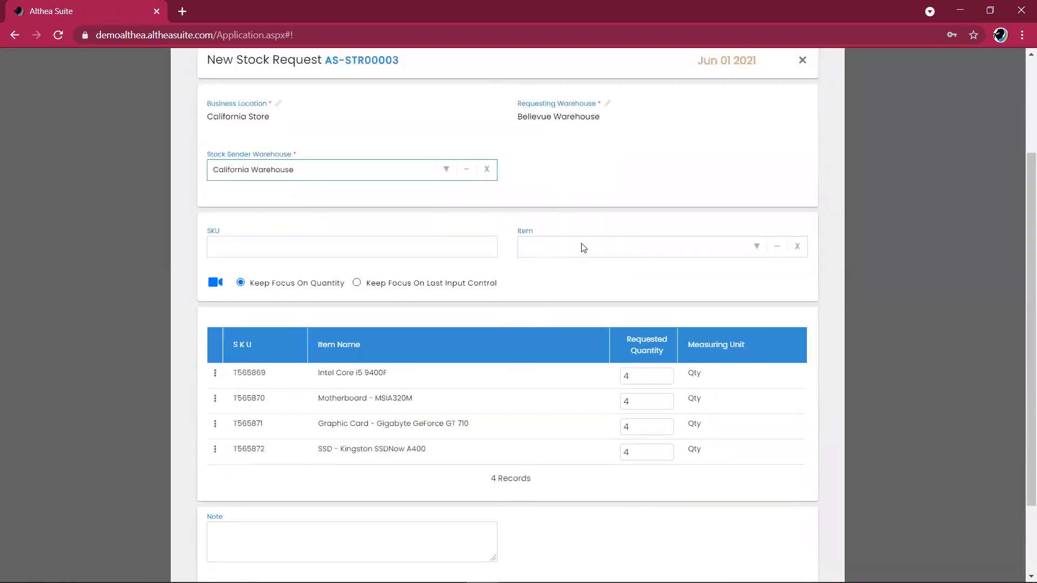
pyautogui.click(556, 196)
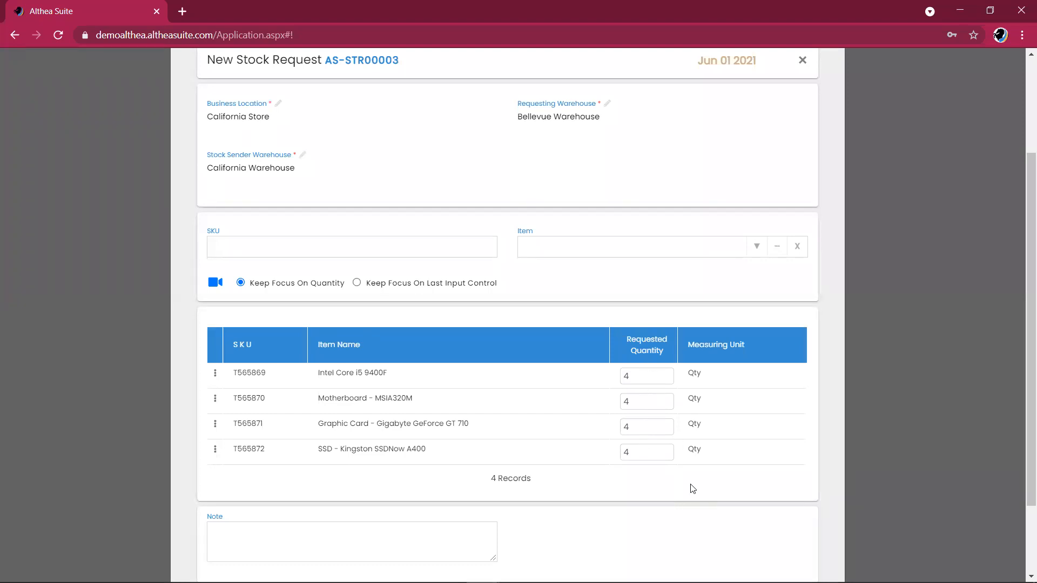
pyautogui.scroll(-2, 693, 489)
pyautogui.click(791, 512)
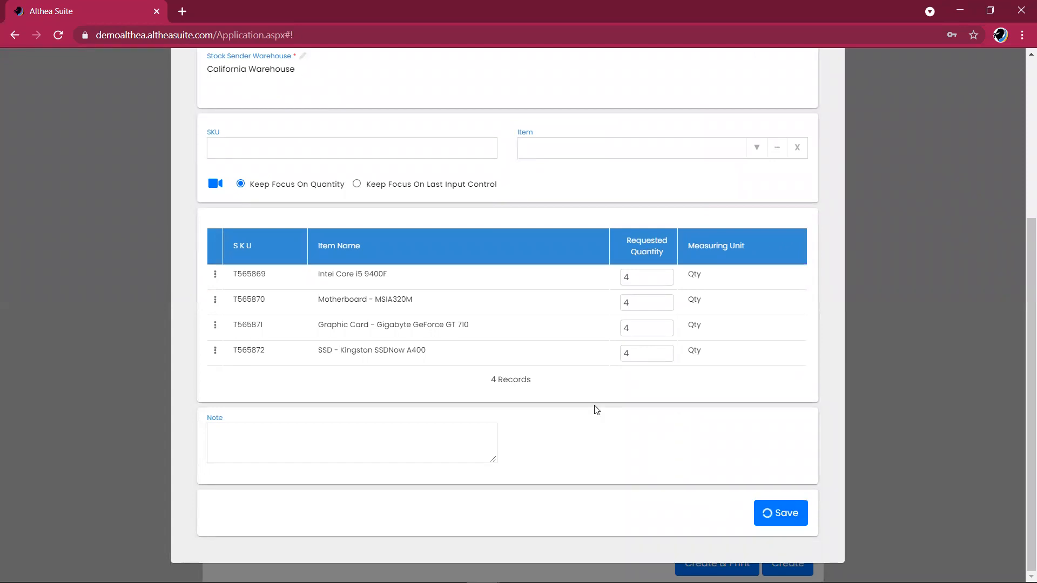
pyautogui.scroll(2, 596, 410)
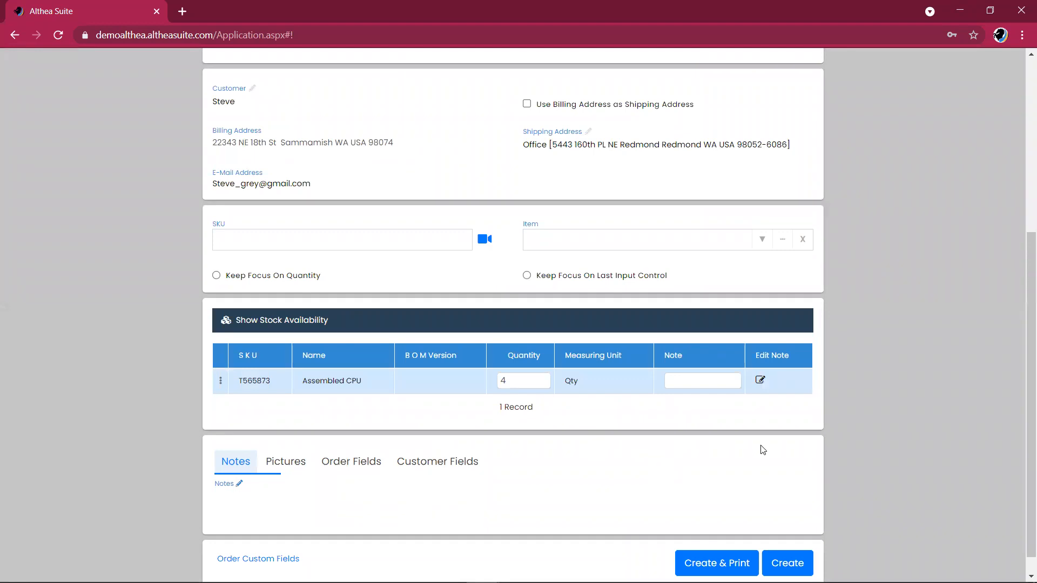
# Return to the orders list, then open Inventory > Stock Transfers showing 18 records.
pyautogui.click(789, 561)
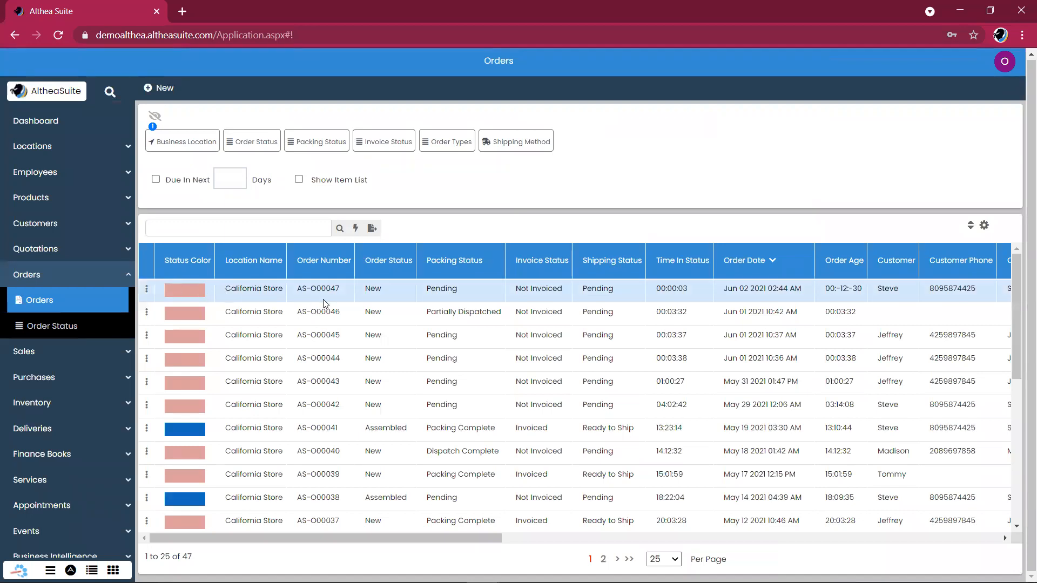
pyautogui.click(93, 273)
pyautogui.scroll(-2, 71, 356)
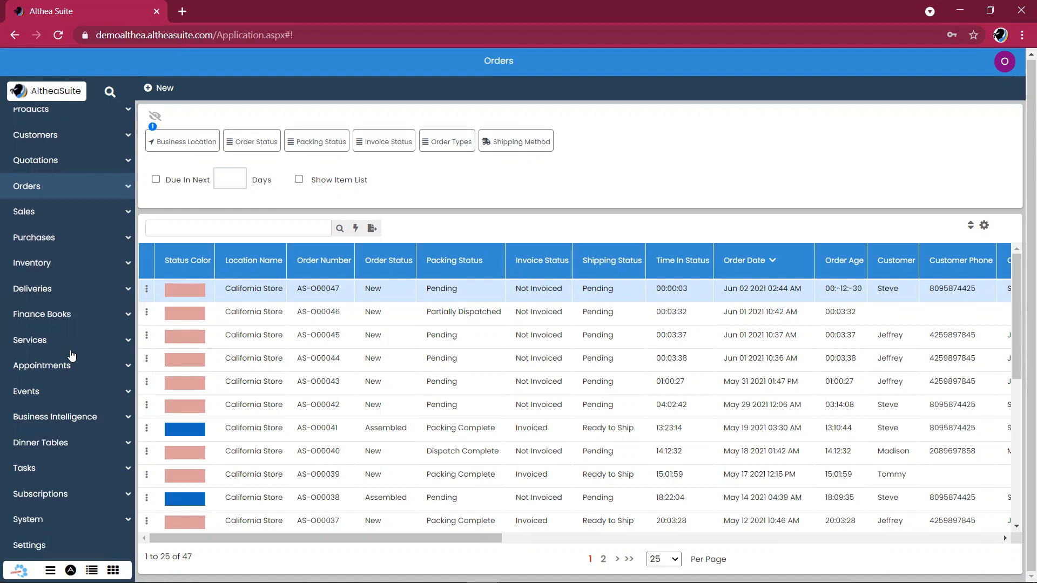
pyautogui.click(90, 268)
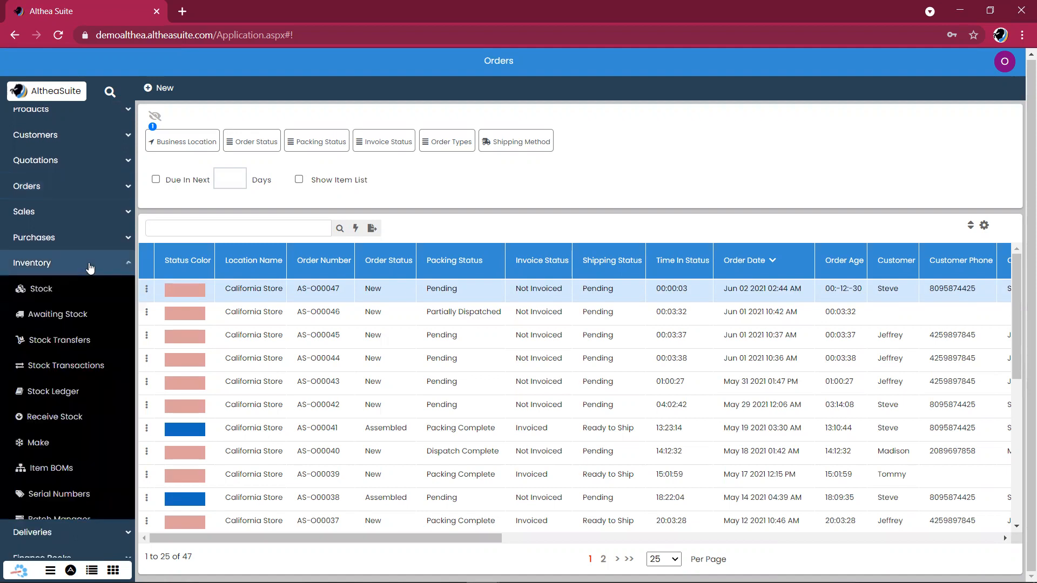
pyautogui.click(77, 340)
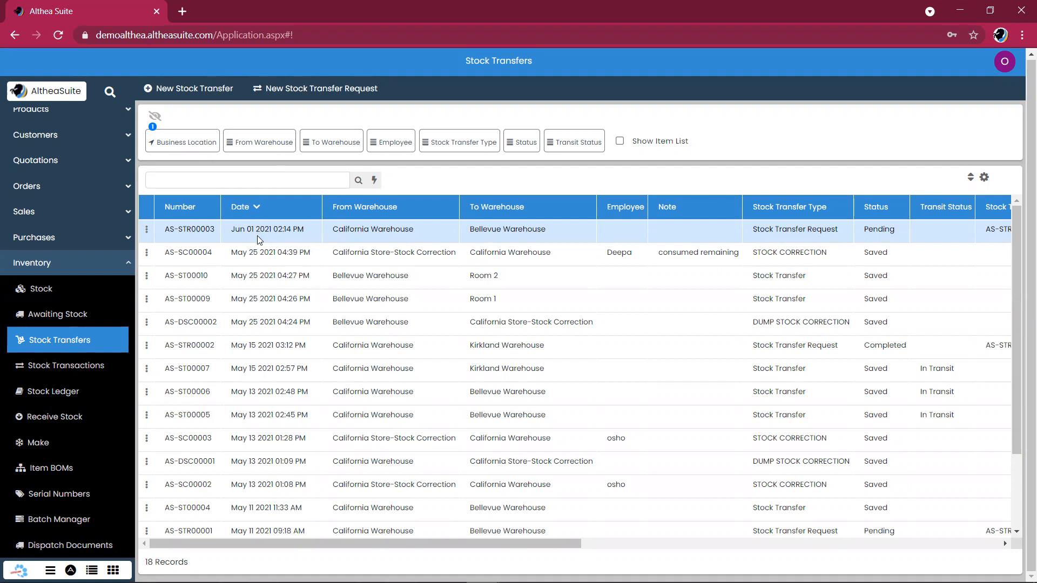
# Filter transfers by type STOCK TRANSFER REQUEST, leaving 3 records.
pyautogui.click(513, 145)
pyautogui.click(513, 147)
pyautogui.click(436, 147)
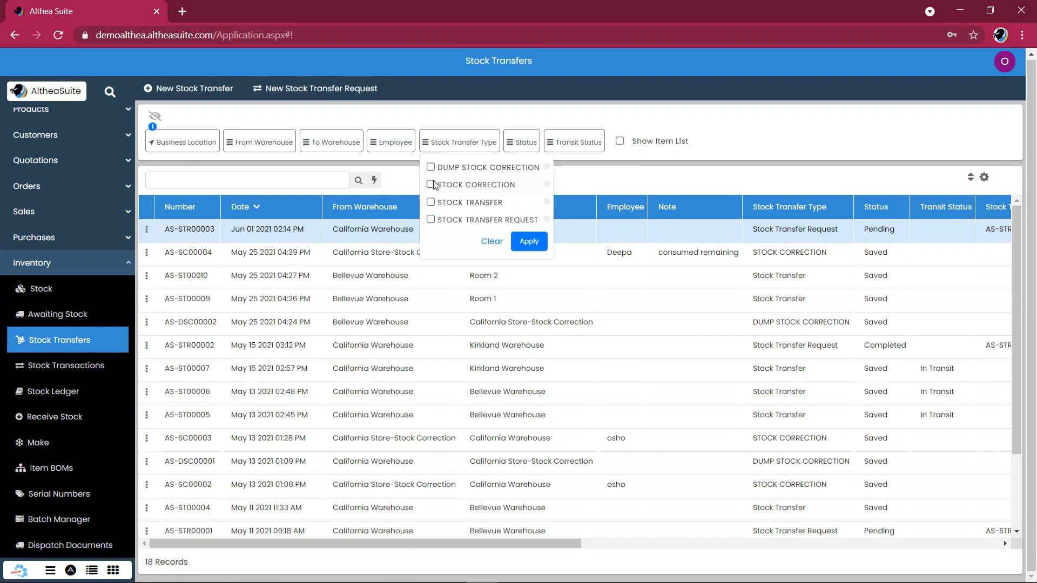
pyautogui.click(431, 220)
pyautogui.click(530, 235)
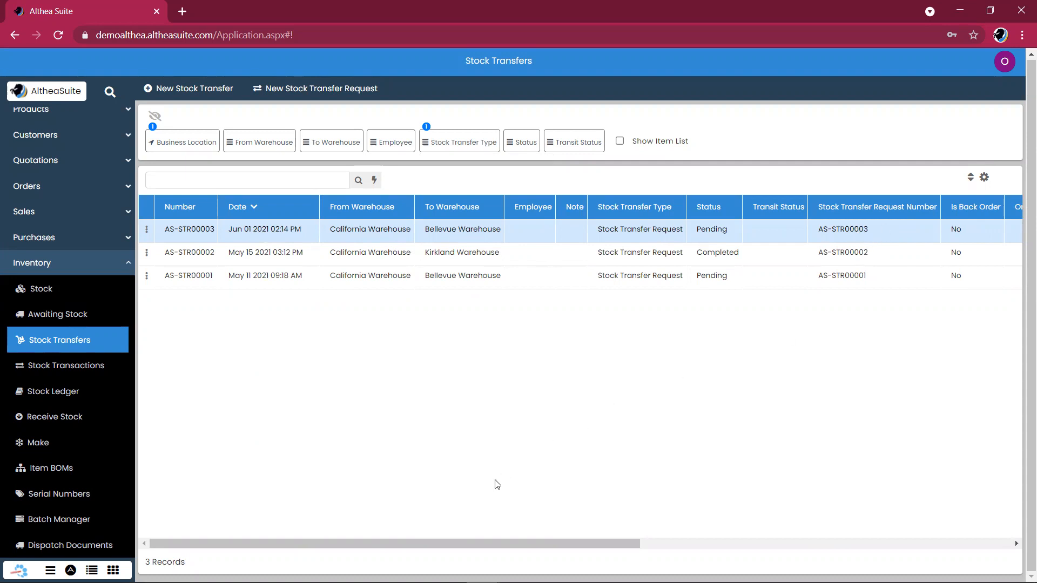
# Open the actions menu for the June 01 transfer request.
pyautogui.moveTo(411, 542); pyautogui.dragTo(436, 543)
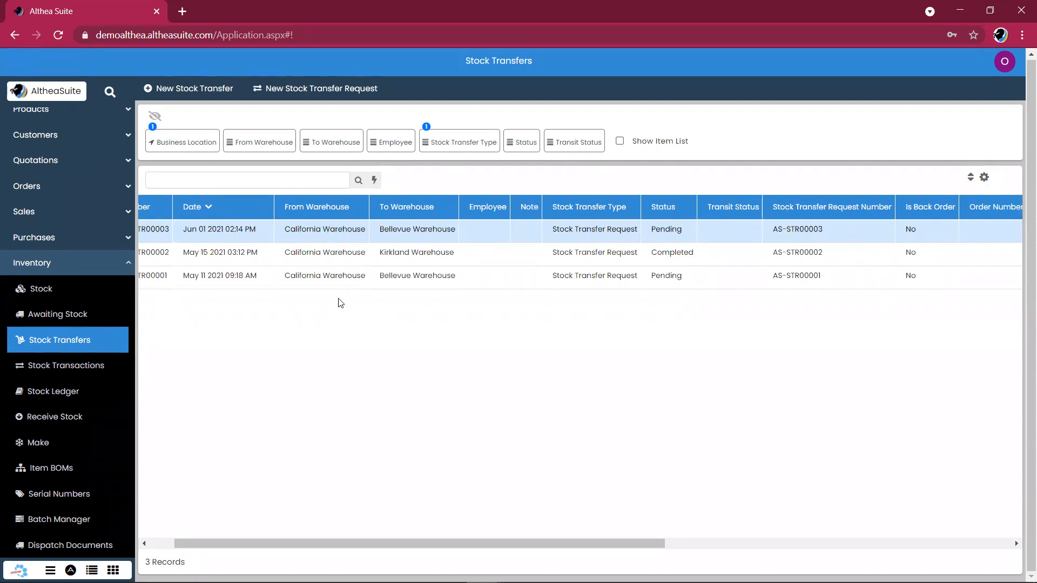
pyautogui.moveTo(382, 547); pyautogui.dragTo(270, 524)
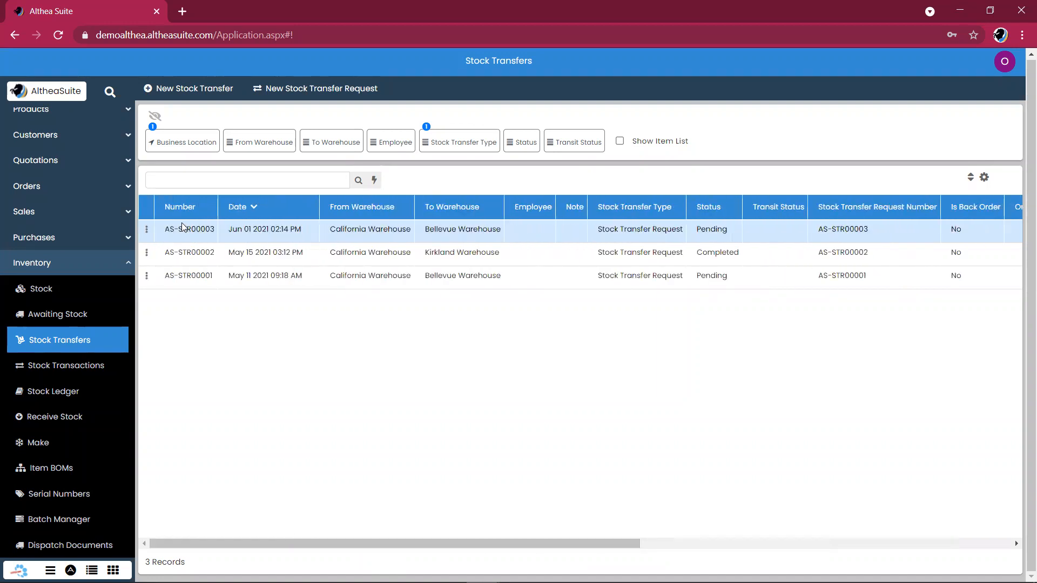
pyautogui.click(147, 232)
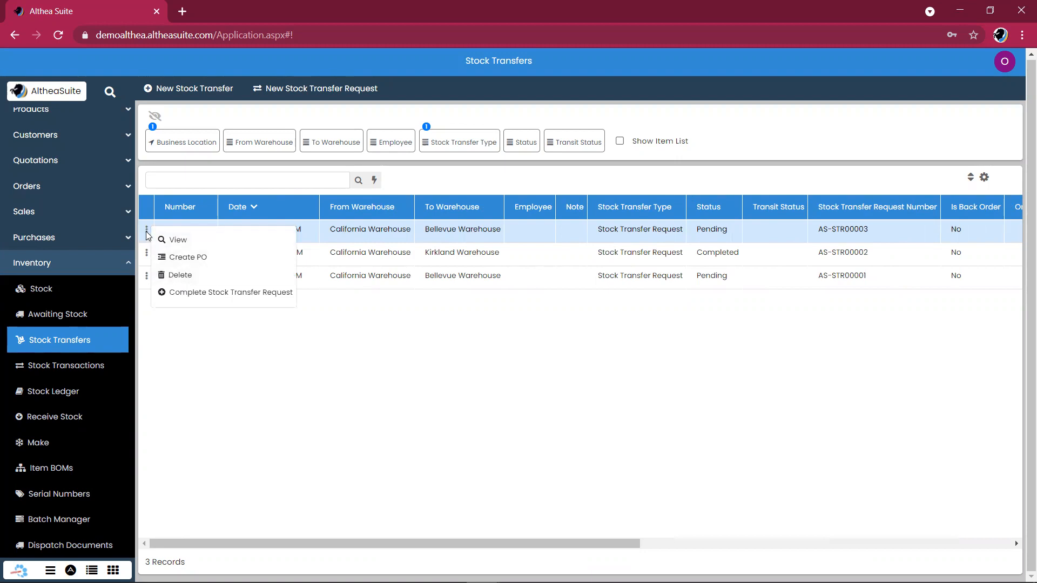
# Start completing the June 01 California-to-Bellevue transfer request and review its items.
pyautogui.click(194, 297)
pyautogui.click(195, 297)
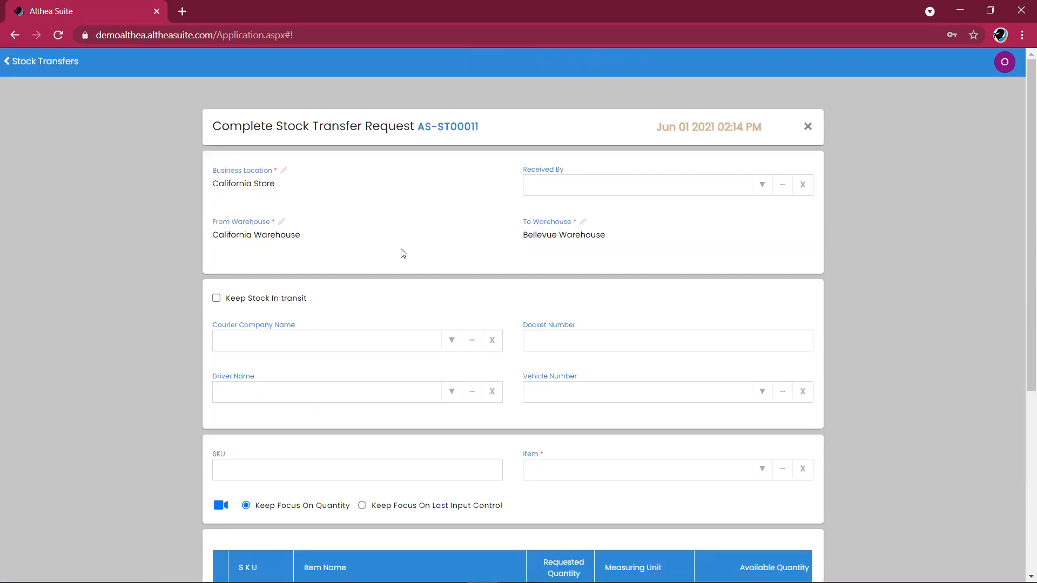
pyautogui.scroll(-1, 403, 254)
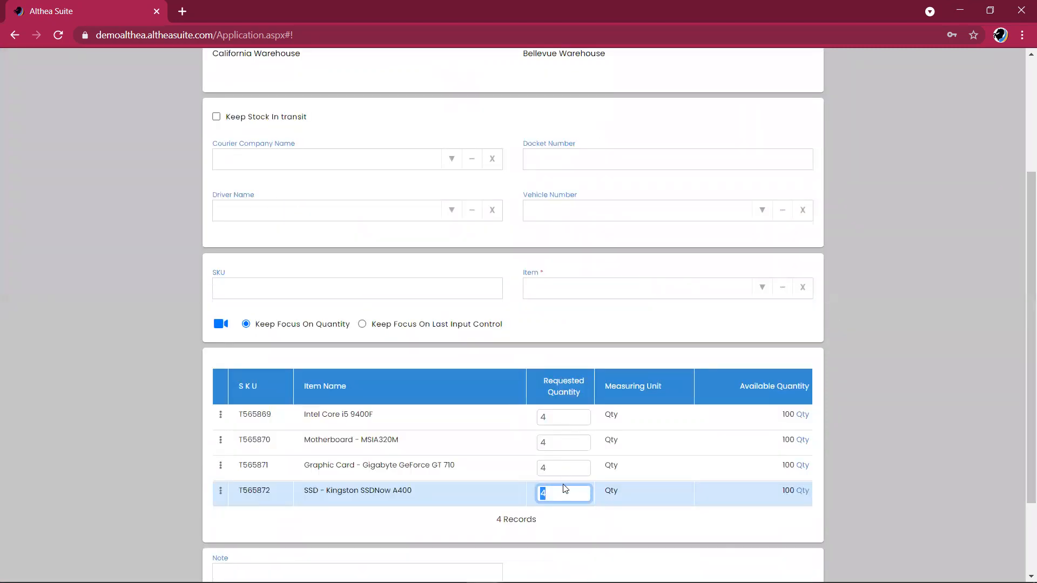
pyautogui.scroll(-1, 1016, 357)
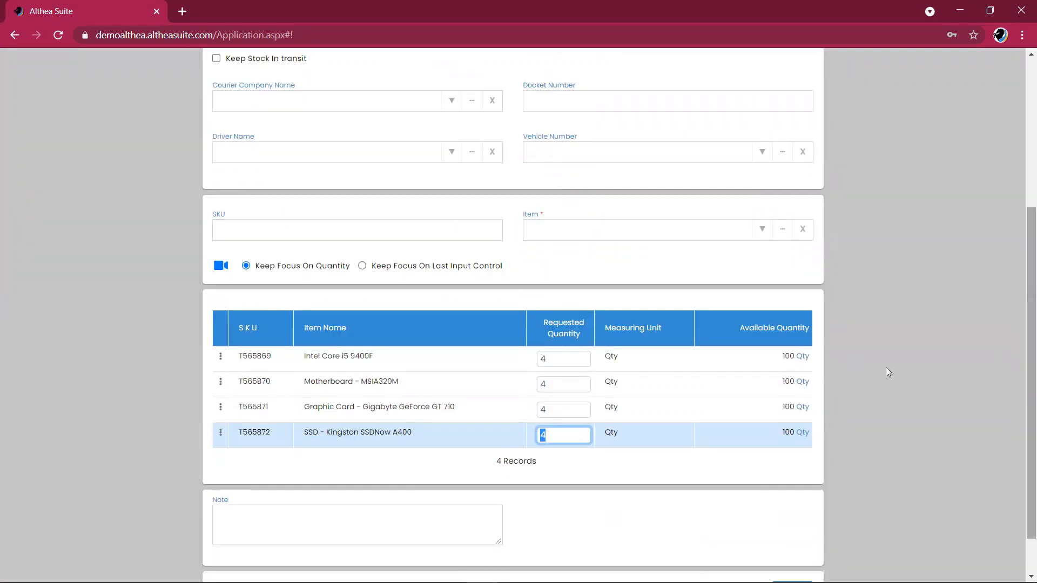
pyautogui.moveTo(1023, 360); pyautogui.dragTo(1023, 252)
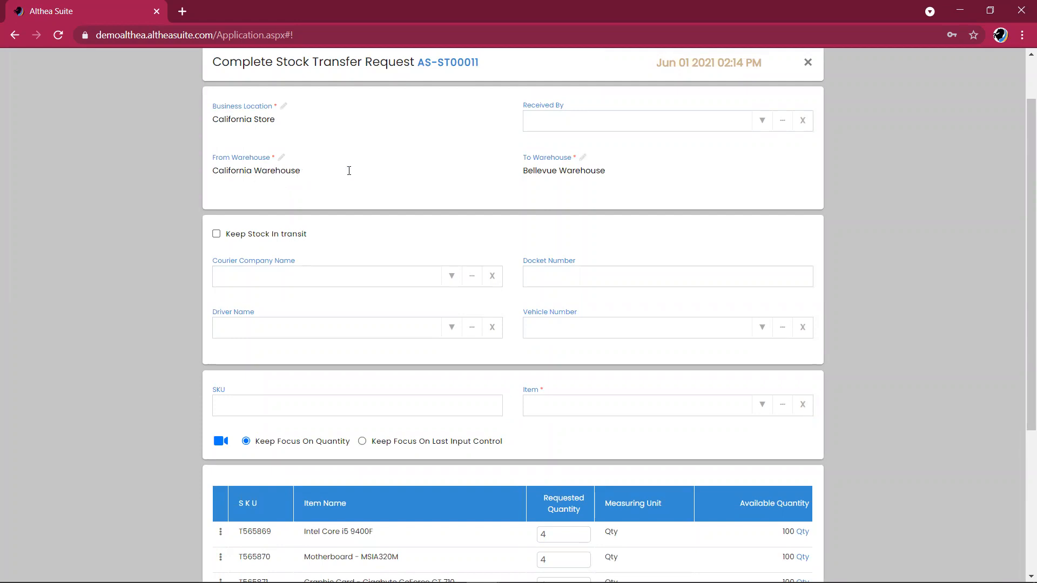
pyautogui.moveTo(1020, 188); pyautogui.dragTo(1021, 233)
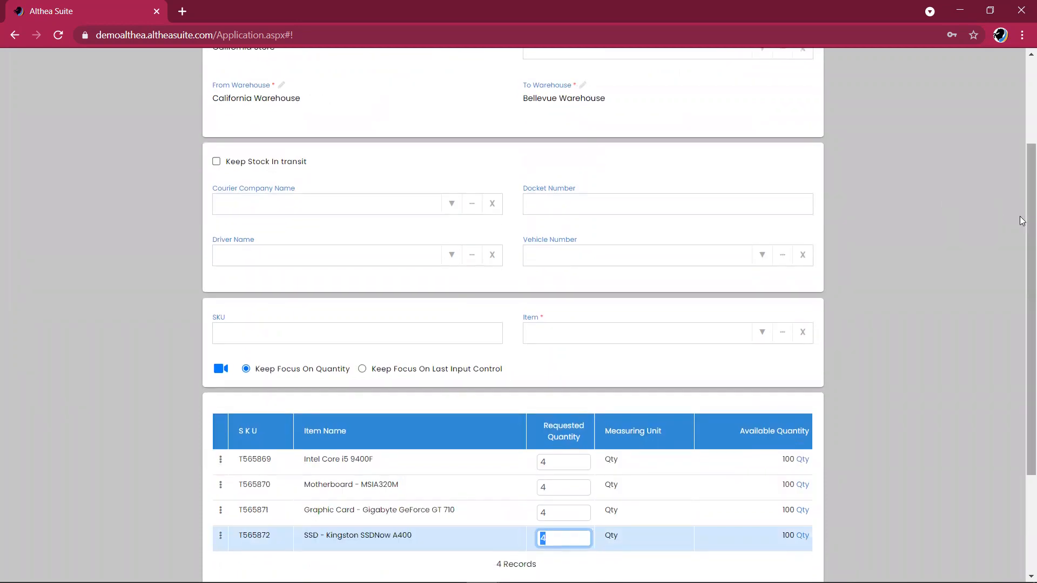
pyautogui.moveTo(1025, 303); pyautogui.dragTo(1025, 400)
# Save the request as Completed without keeping stock in transit, then go to Inventory > Stock.
pyautogui.click(795, 544)
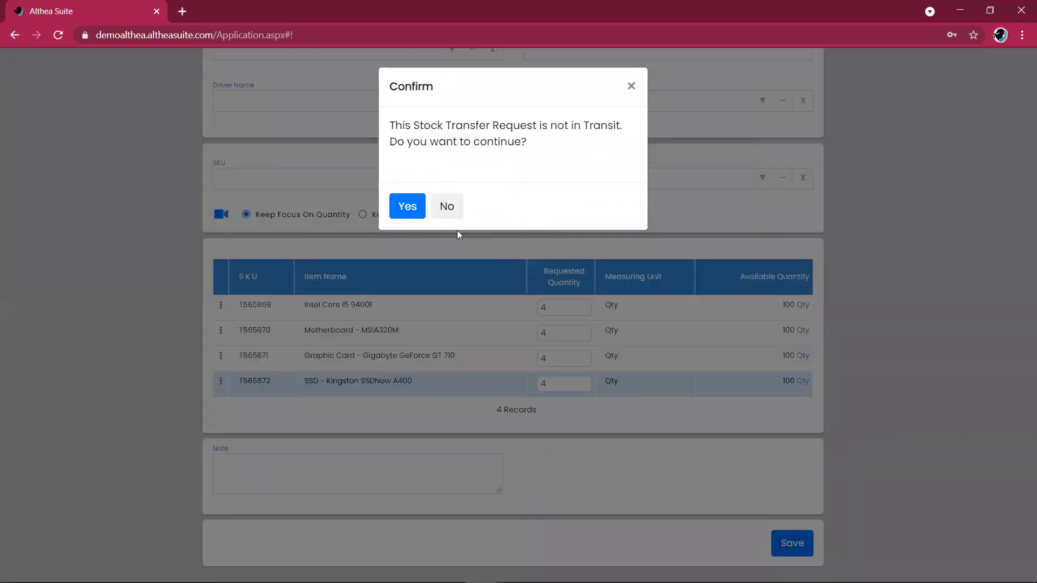
pyautogui.click(408, 208)
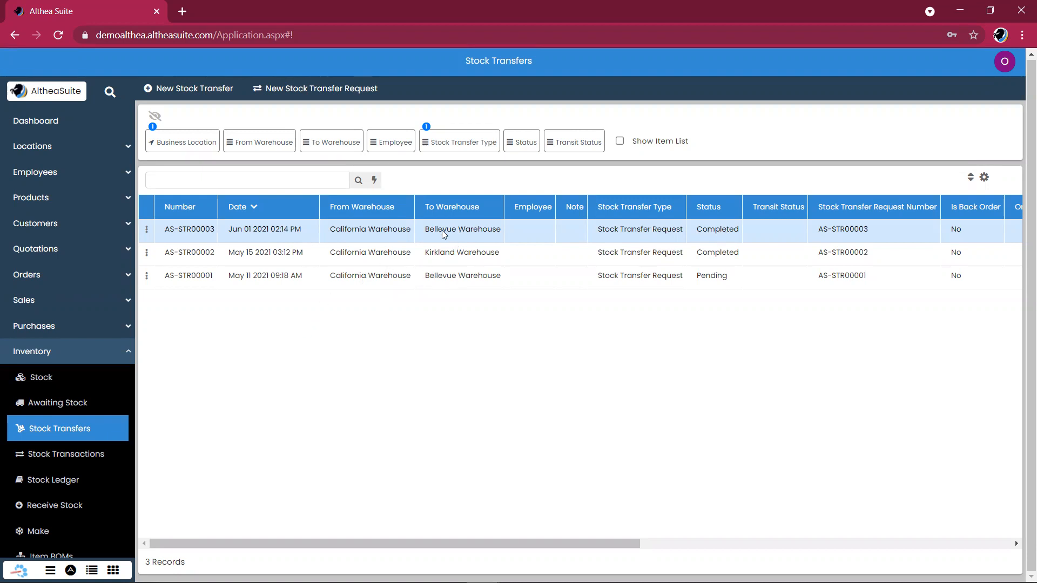
pyautogui.click(96, 376)
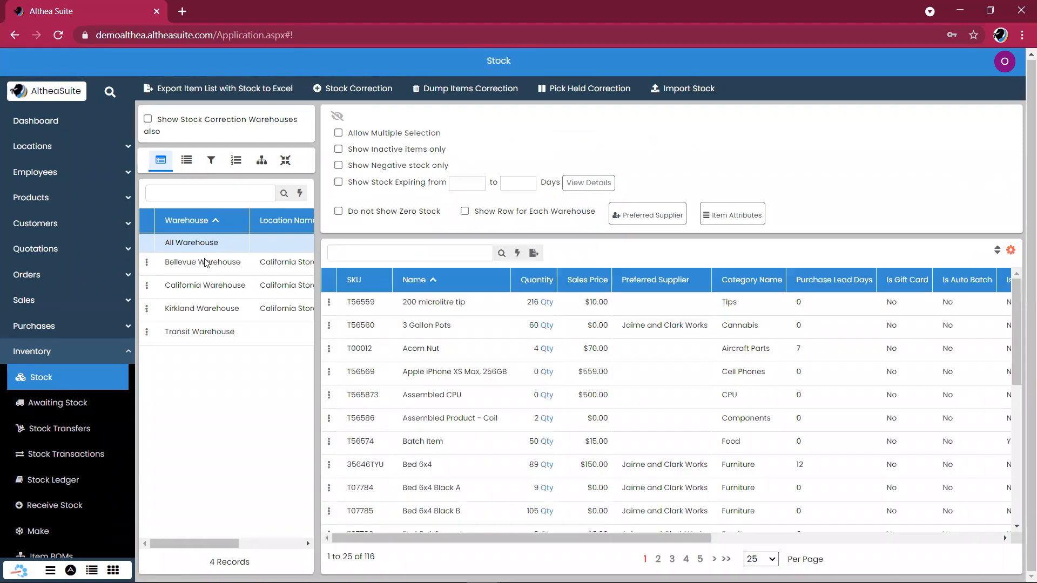
# Filter Bellevue Warehouse stock to CPU: four components at 4 each, Assembled CPU at 0.
pyautogui.click(198, 265)
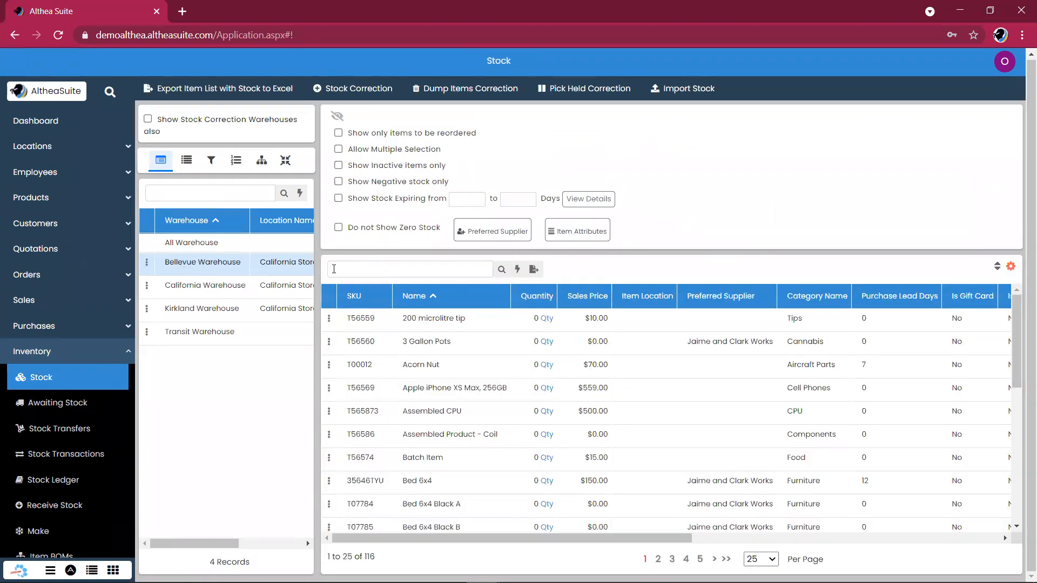
pyautogui.click(212, 160)
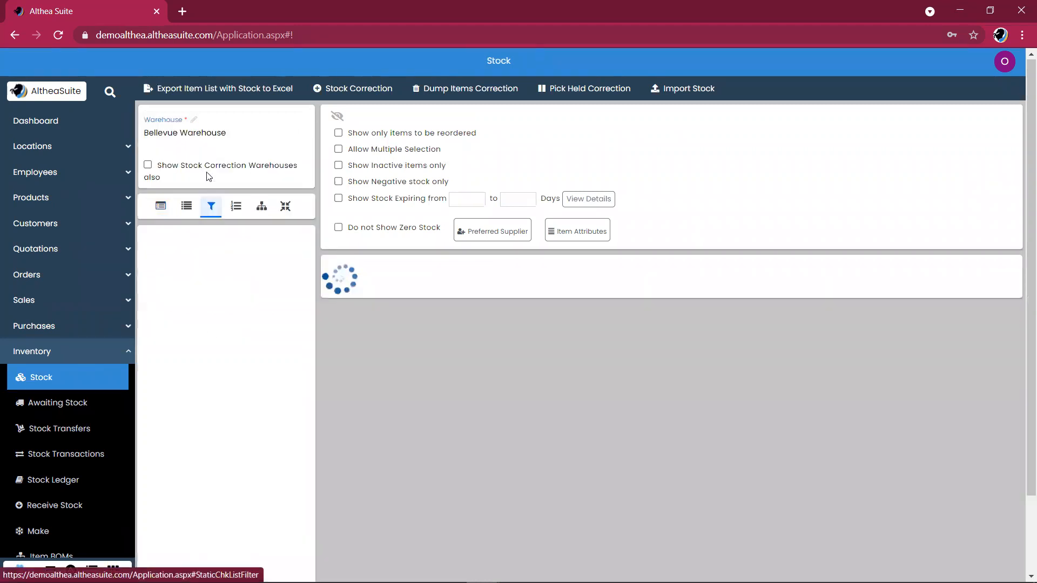
pyautogui.scroll(-3, 208, 343)
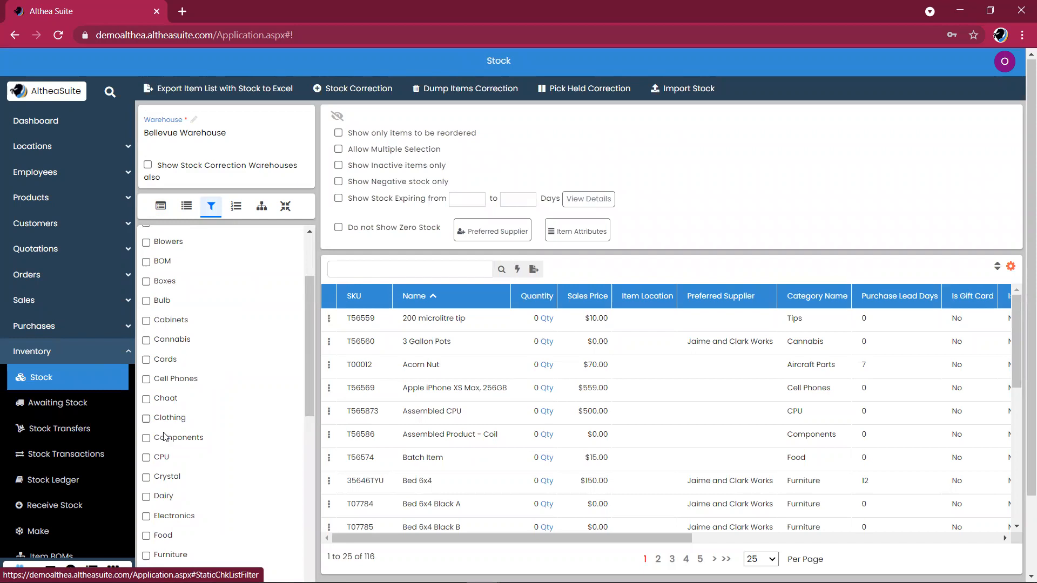
pyautogui.click(146, 458)
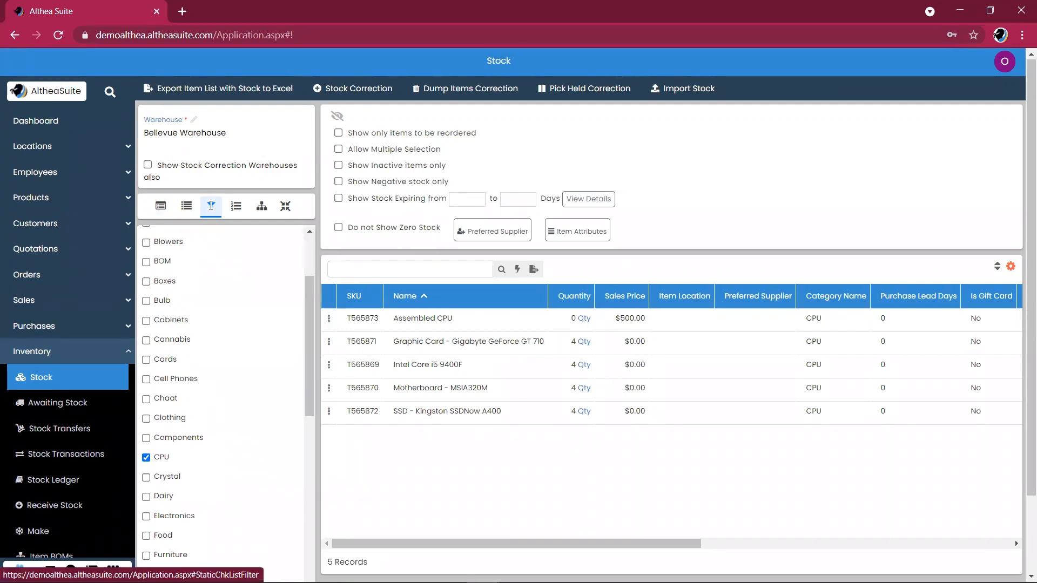
pyautogui.click(163, 207)
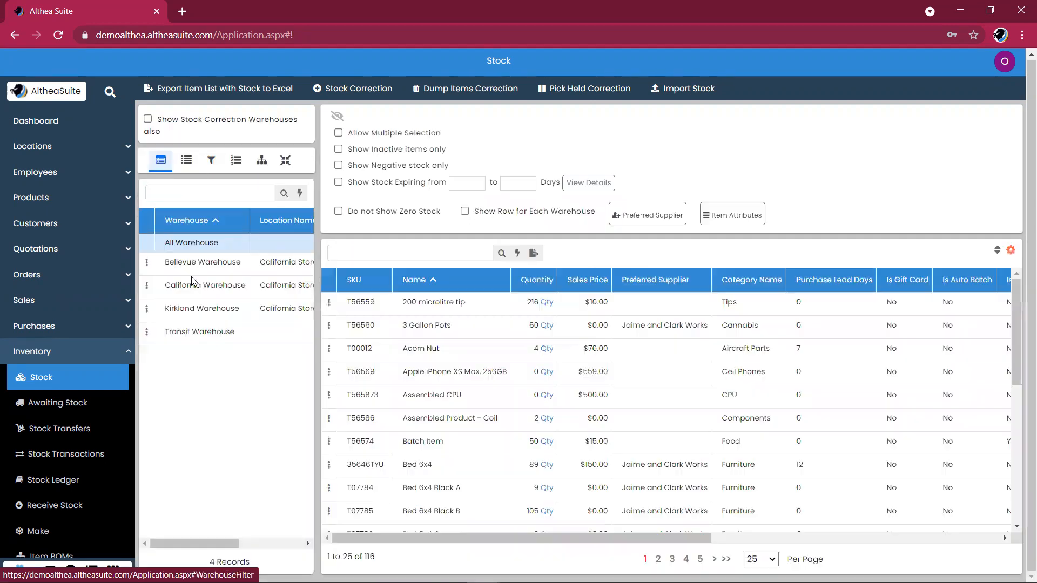
# Filter California Warehouse stock to CPU: components at 96 each, Assembled CPU at 0.
pyautogui.click(197, 285)
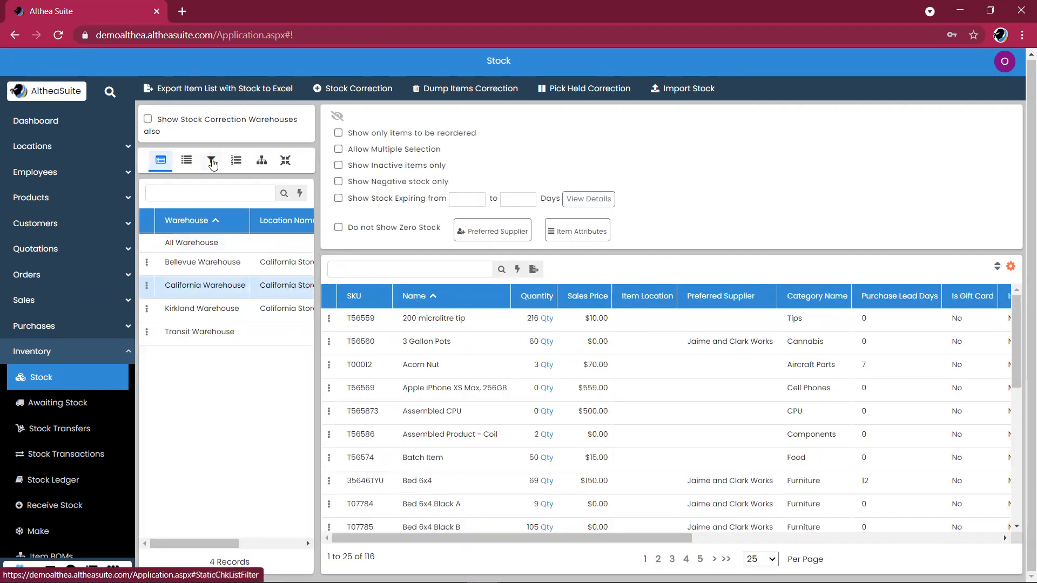
pyautogui.click(211, 161)
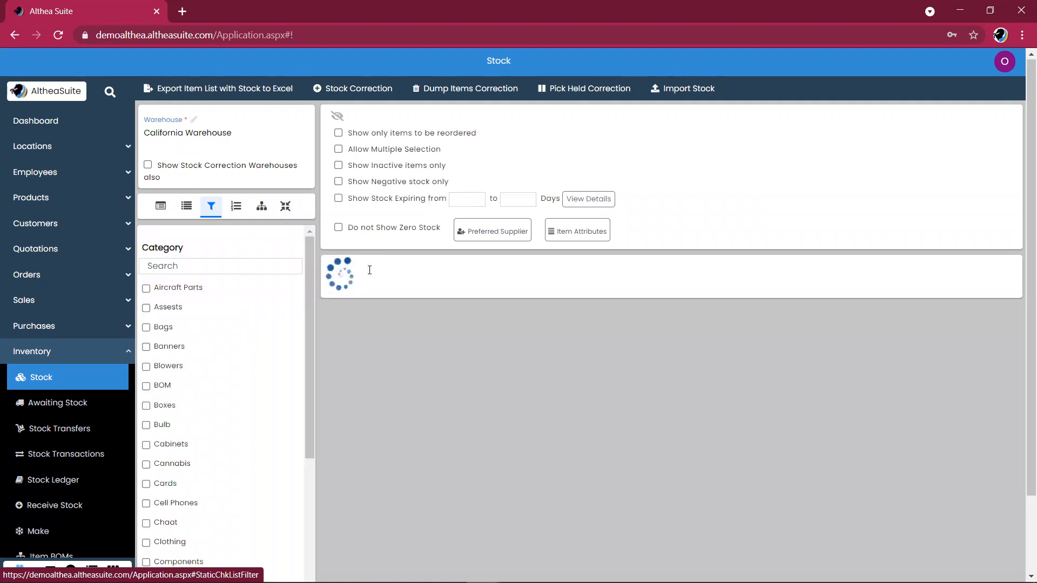
pyautogui.scroll(-3, 312, 375)
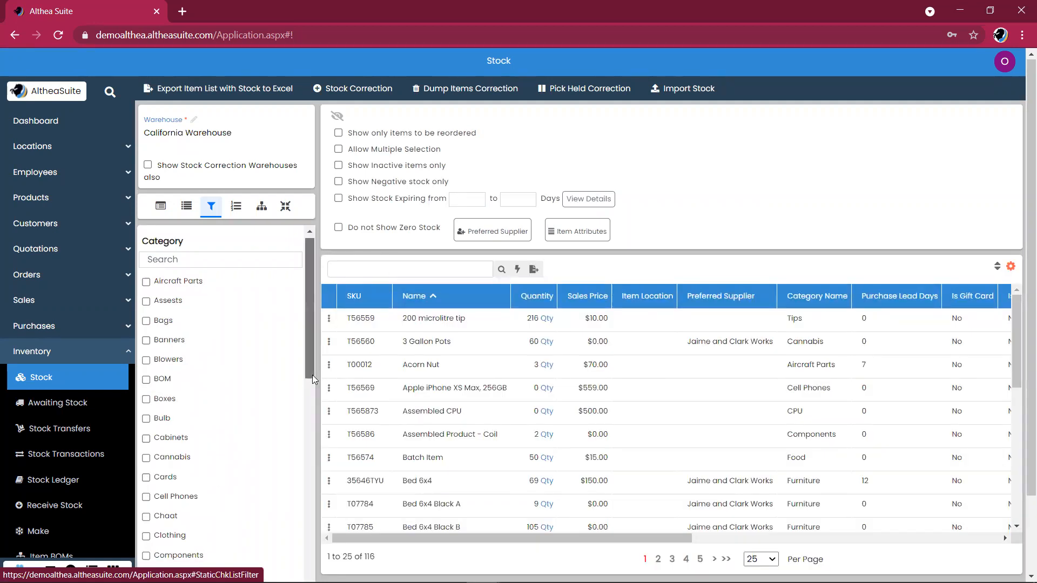
pyautogui.click(146, 436)
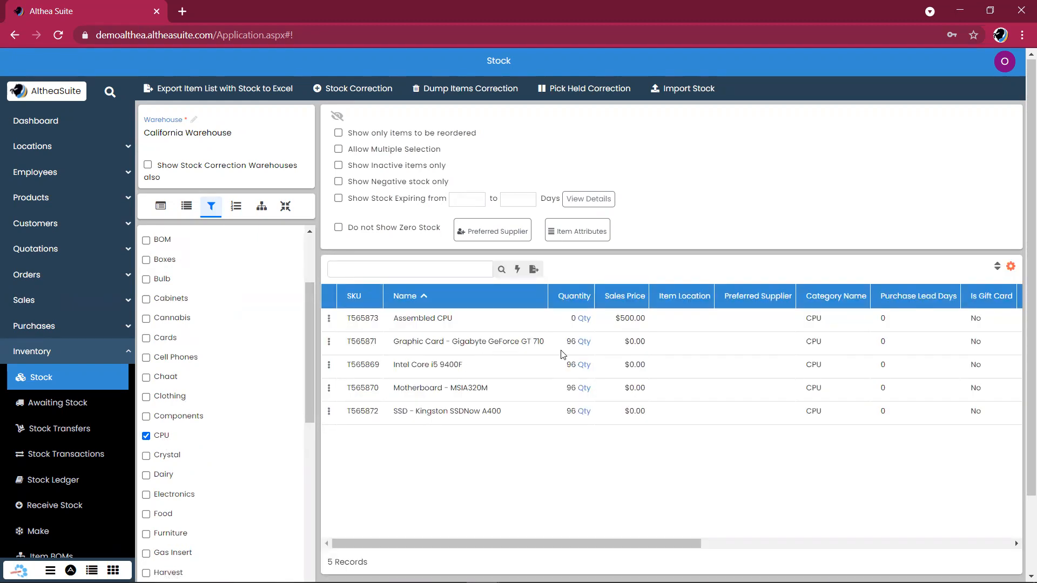
# Select the Graphic Card stock row and collapse the Inventory menu.
pyautogui.click(573, 347)
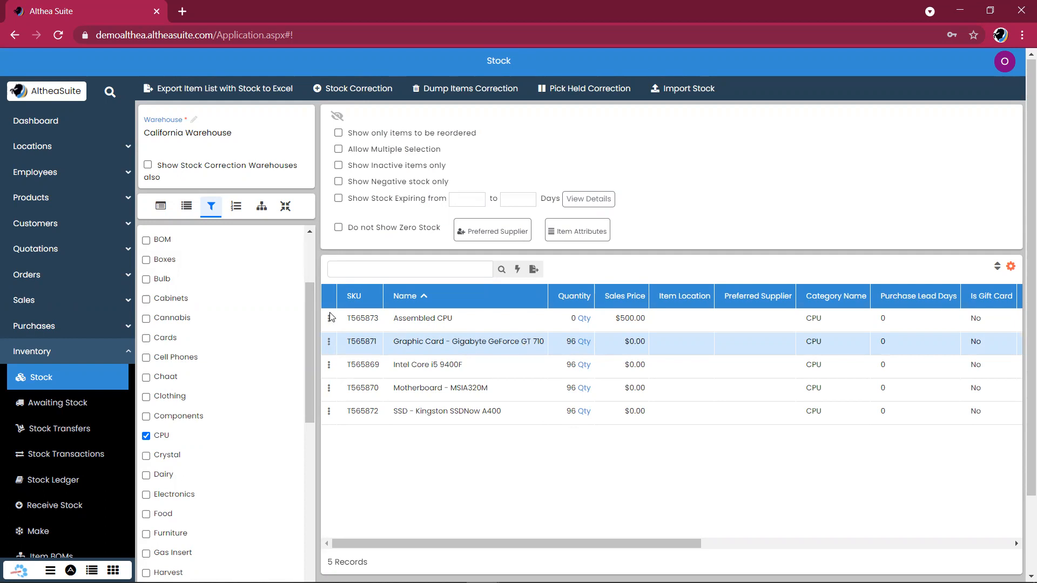
pyautogui.click(98, 365)
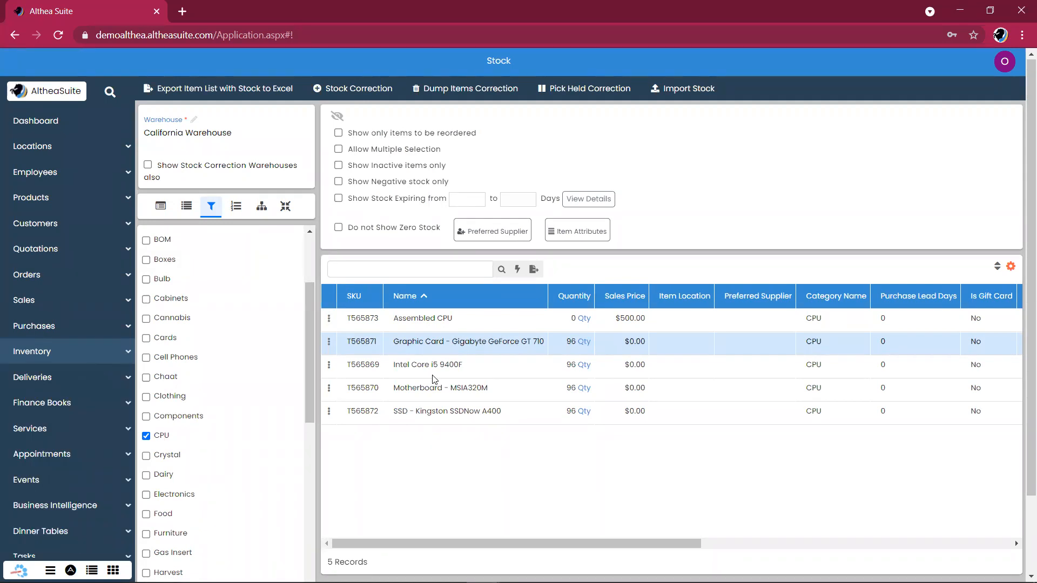
pyautogui.scroll(-2, 435, 378)
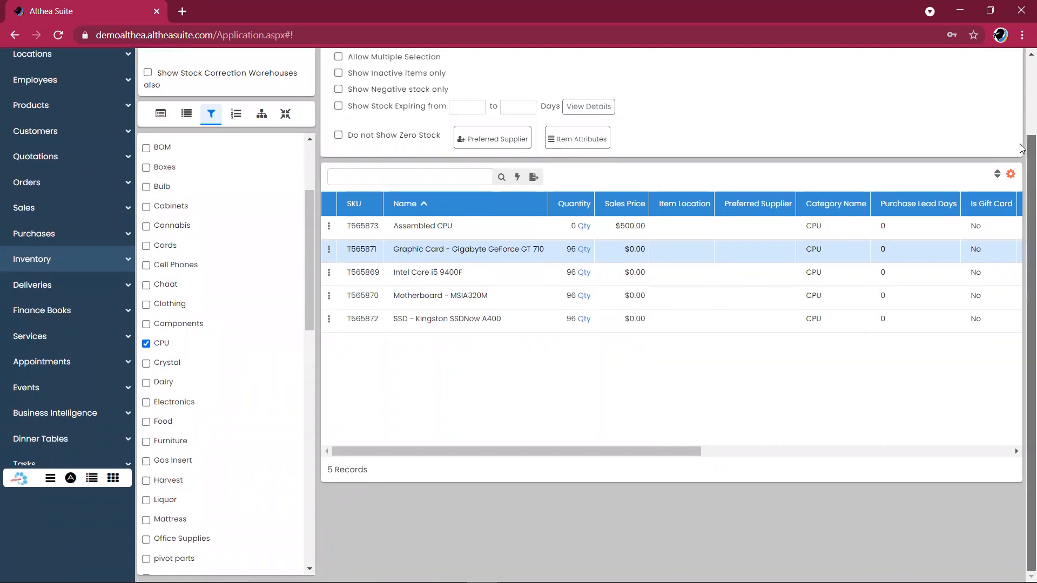
pyautogui.scroll(2, 1022, 149)
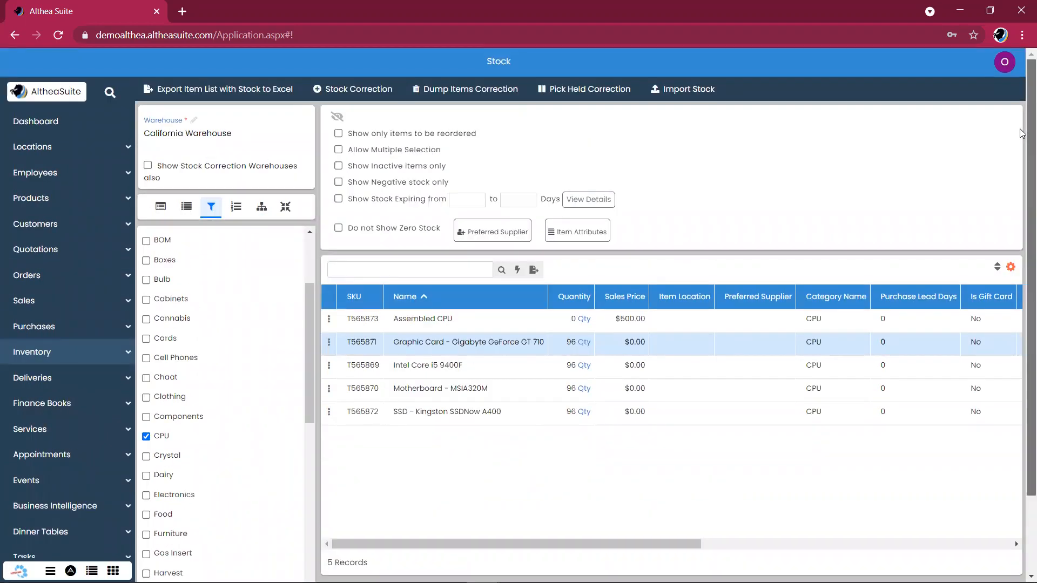